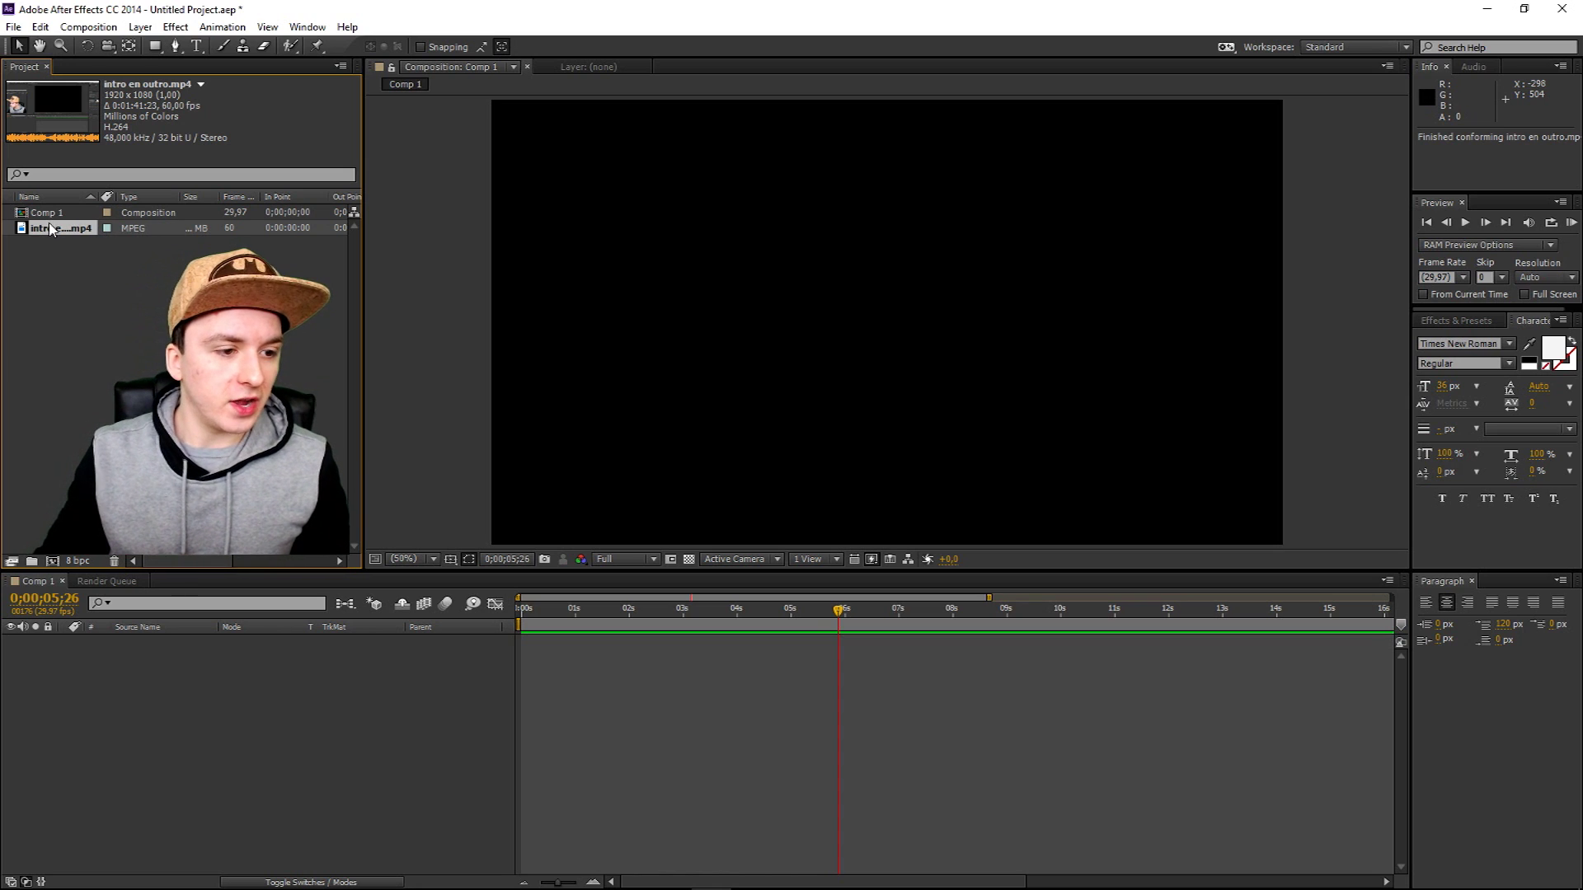
Drag the intro en outro.mp4 green-screen clip into Comp 1 as a layer
drag(51, 224, 637, 709)
Align the clip's layer bar to 0s and scrub the timeline from about 4 to 9 seconds
drag(664, 647, 470, 638)
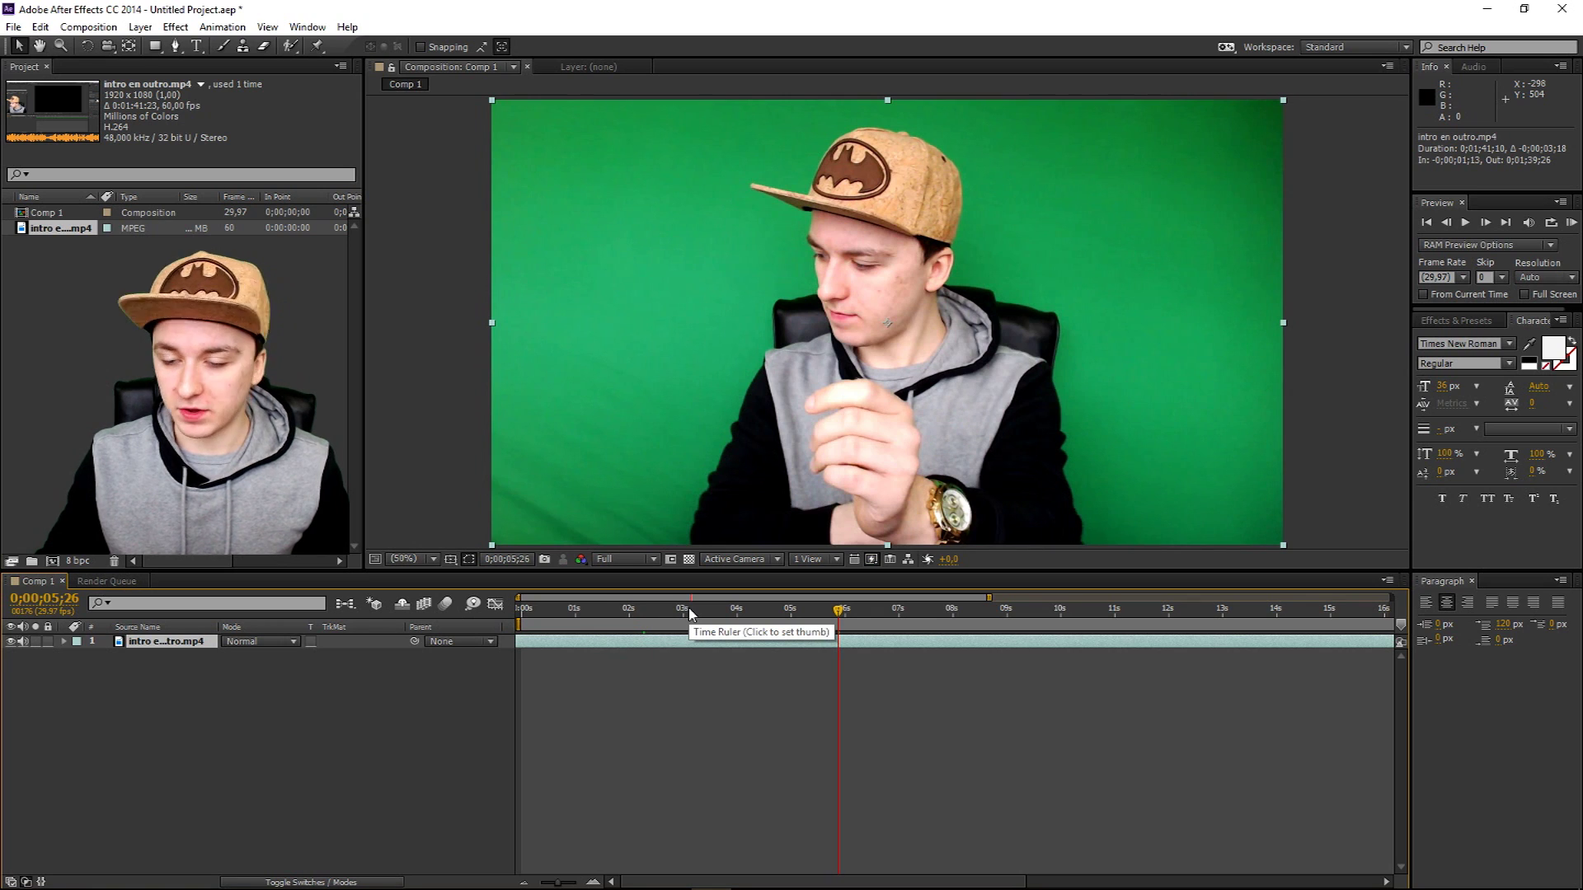
click(750, 611)
drag(750, 615, 1048, 620)
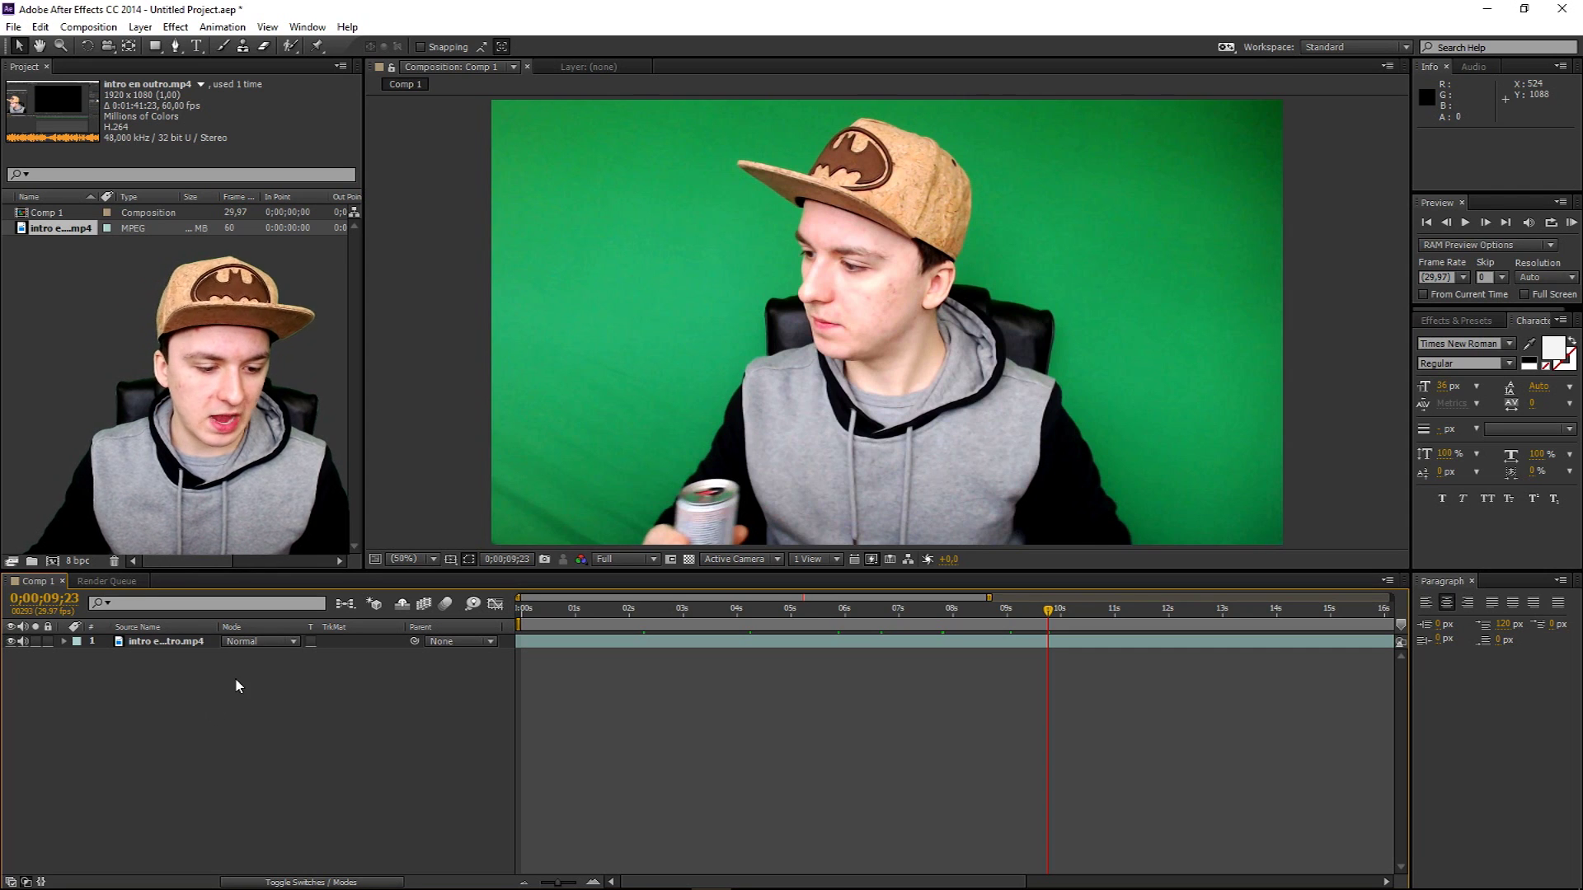
Add a new text layer to Comp 1 from the timeline's context menu
right_click(645, 312)
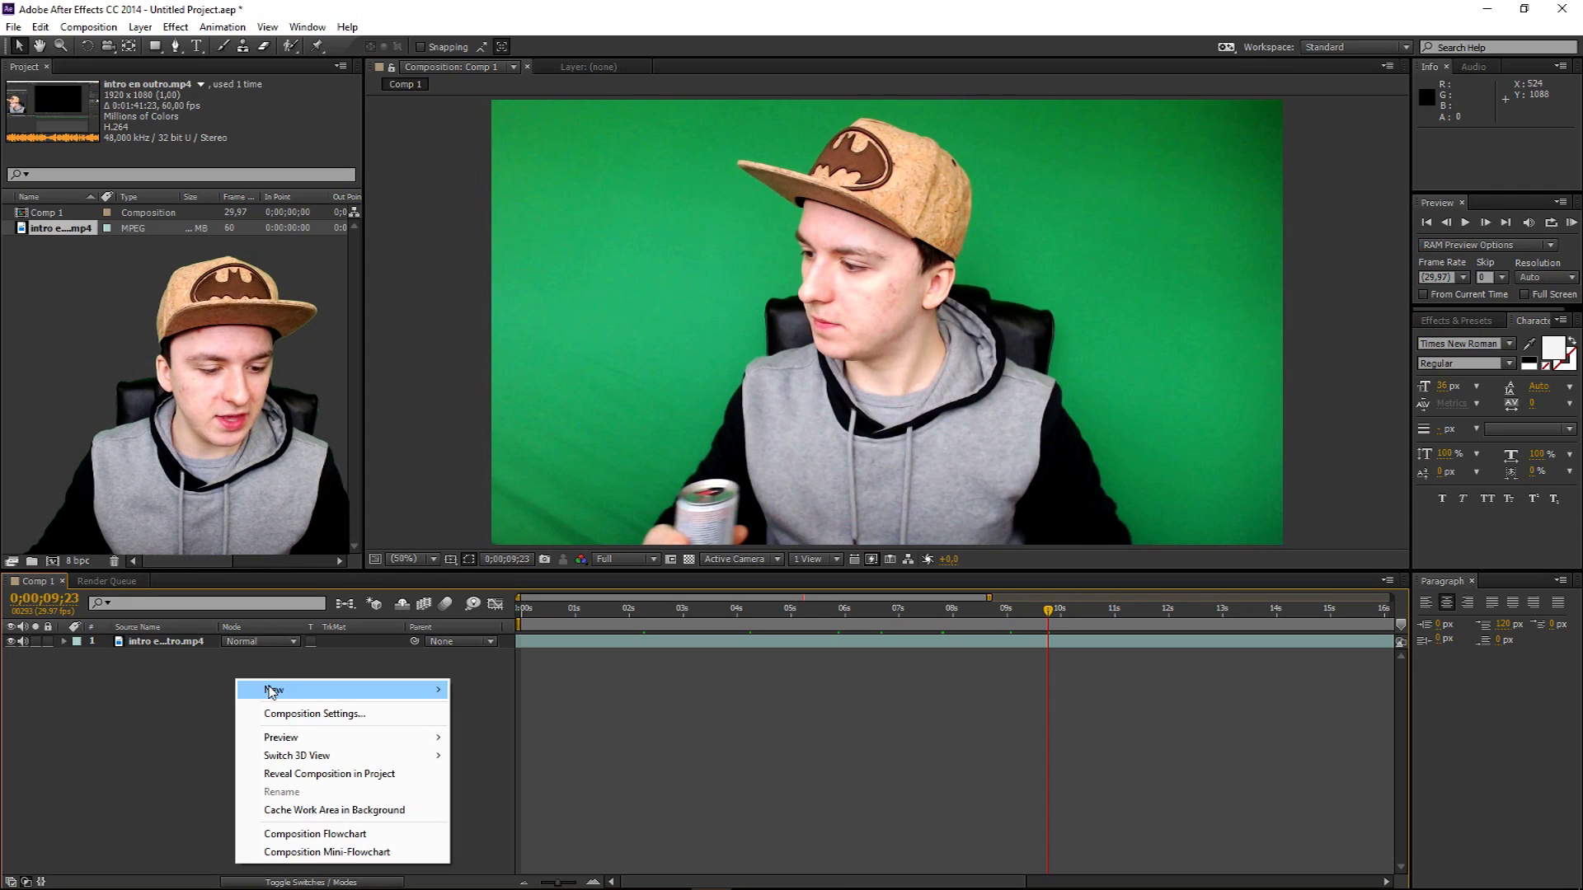
mouse_move(747, 344)
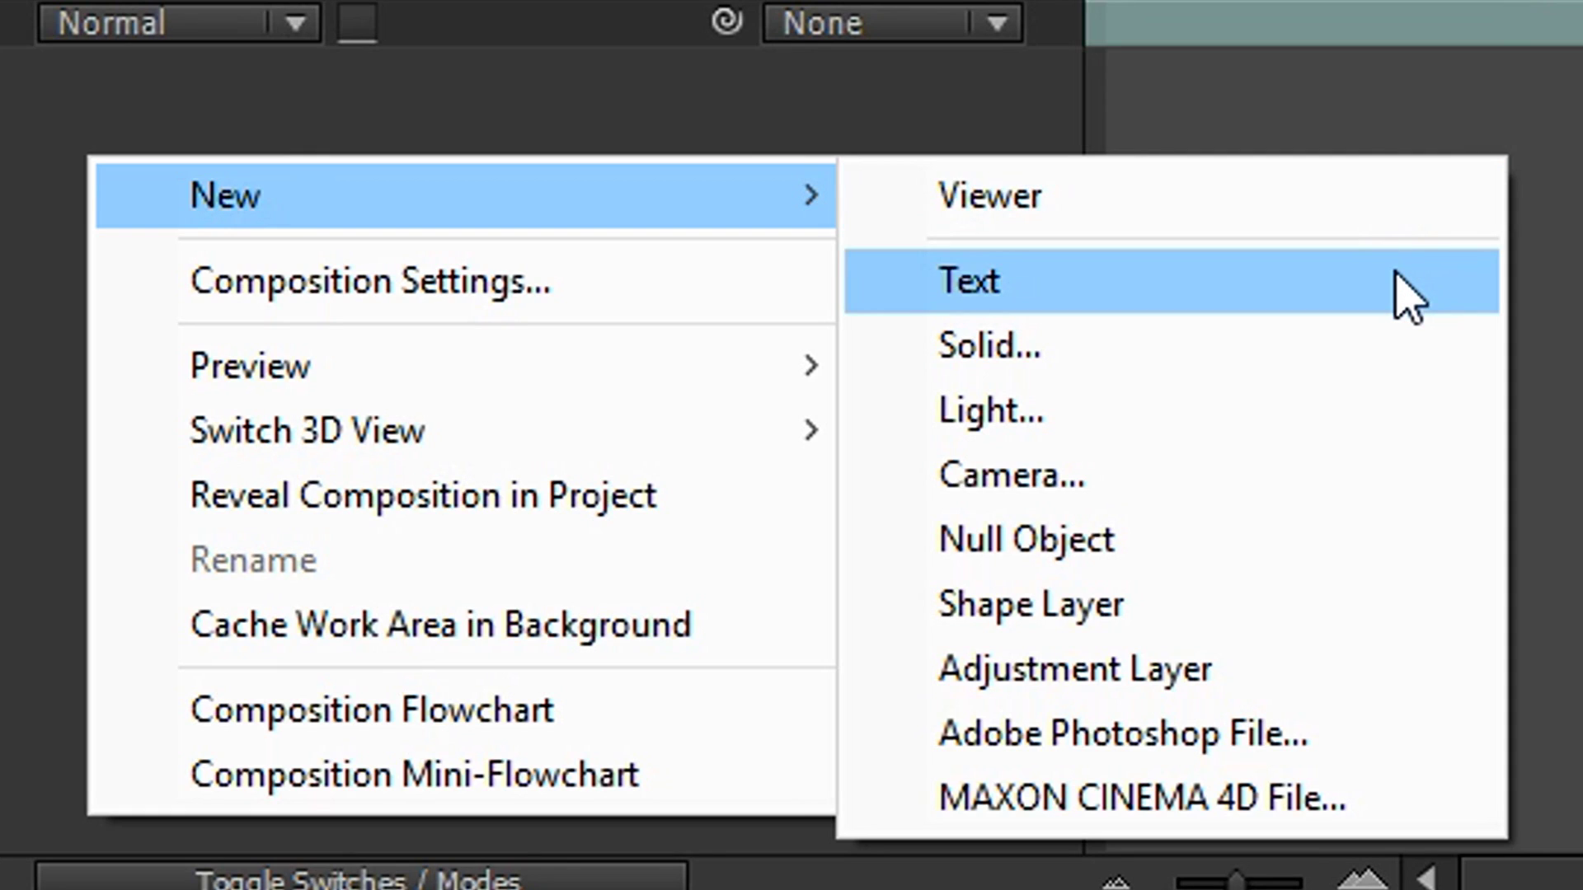
click(605, 717)
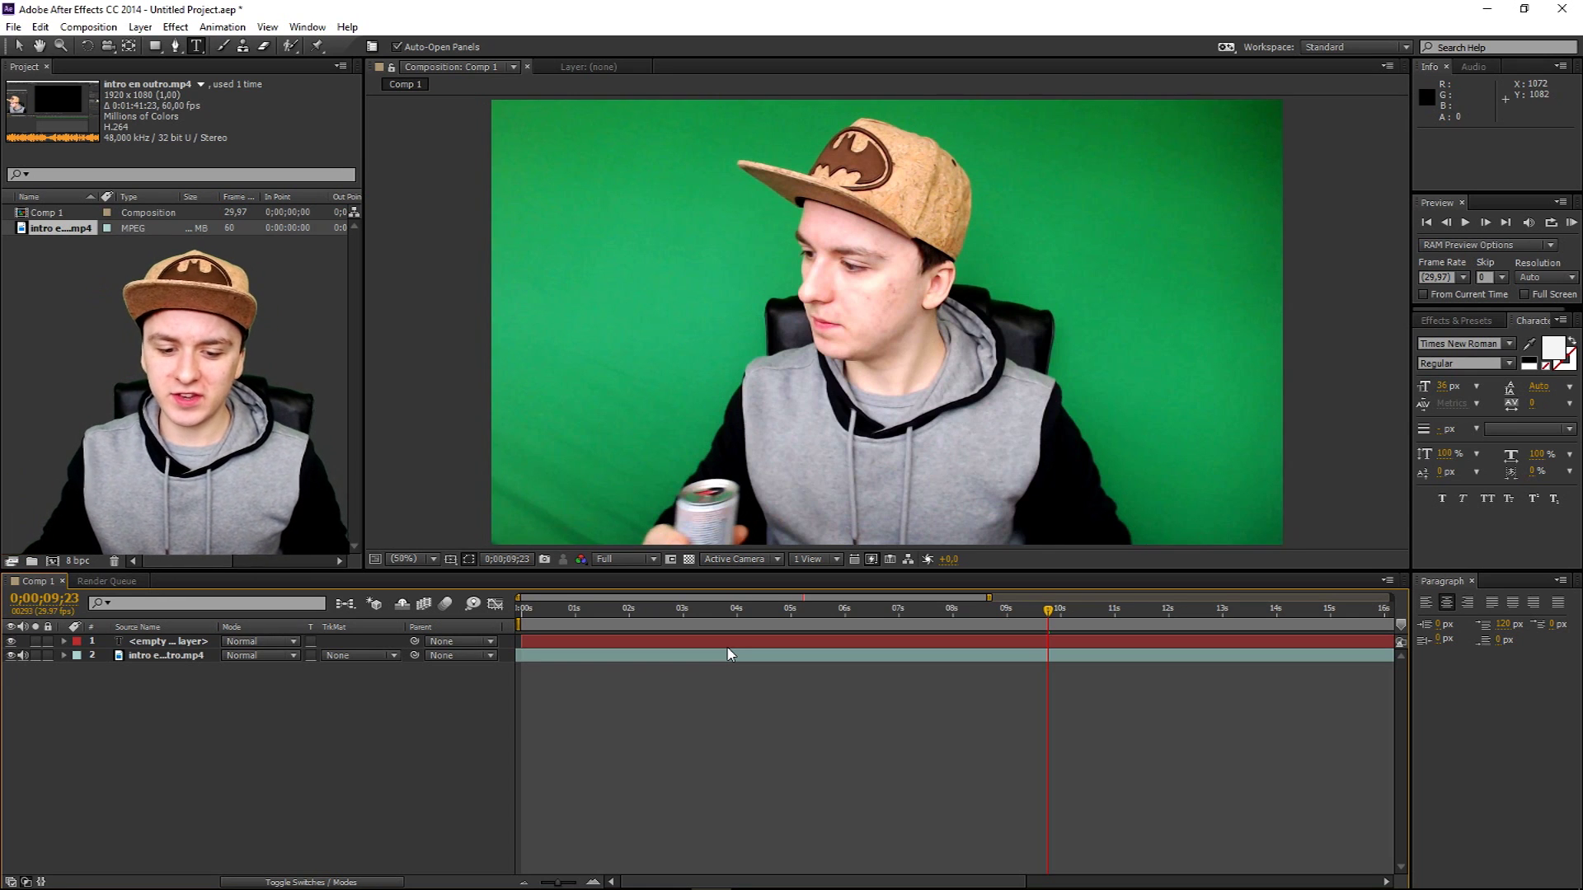
Type 'Nitro Energy Drink' in the upper left of the frame, nudge it inward, and select it
click(741, 642)
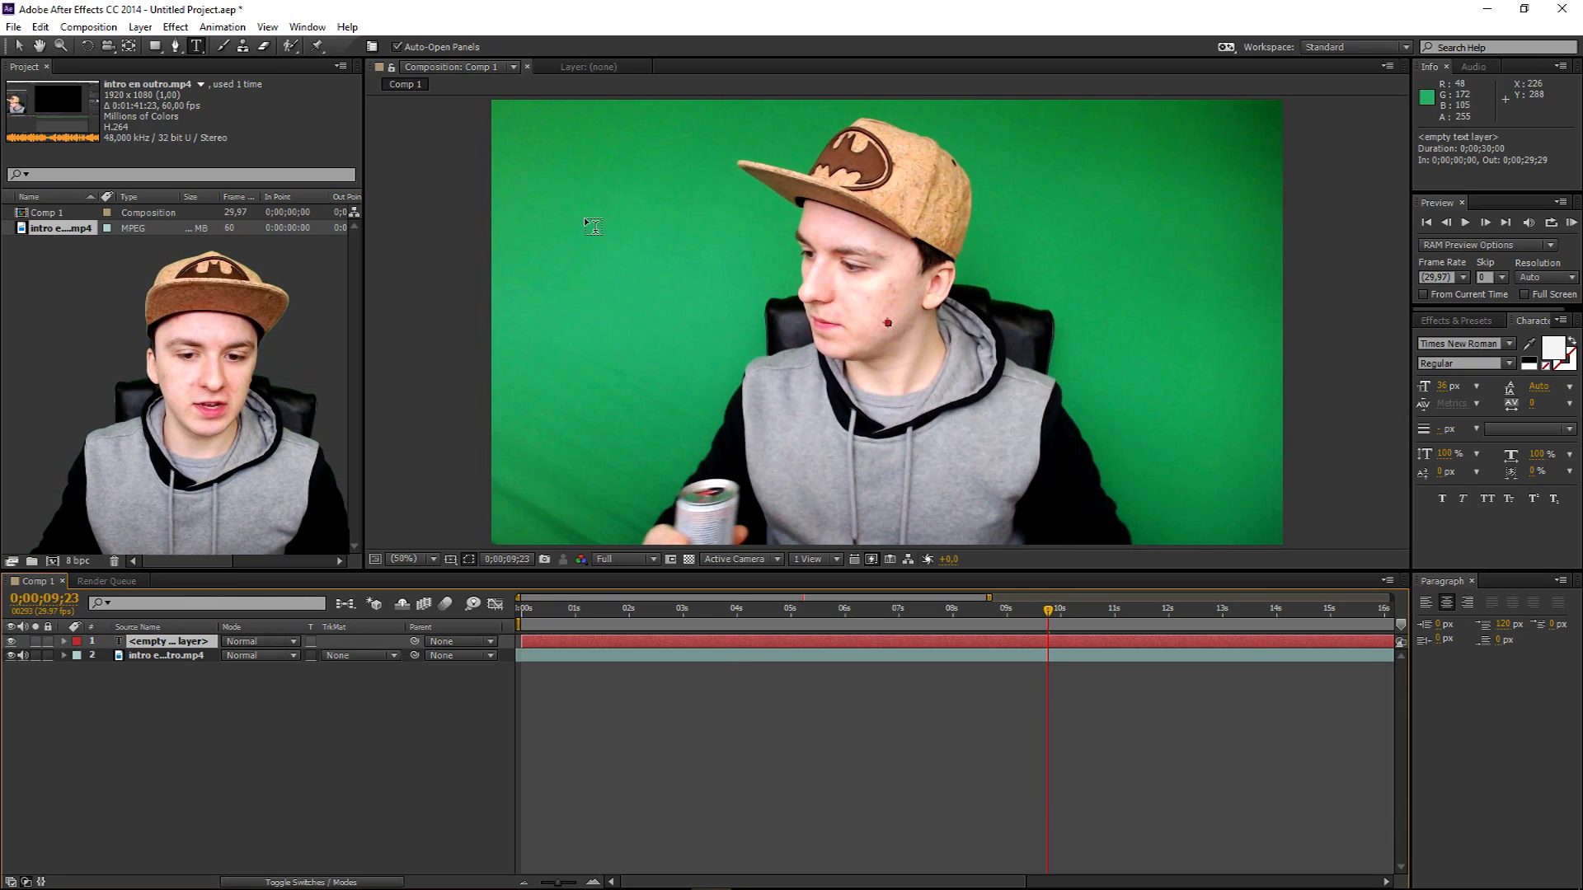
click(531, 169)
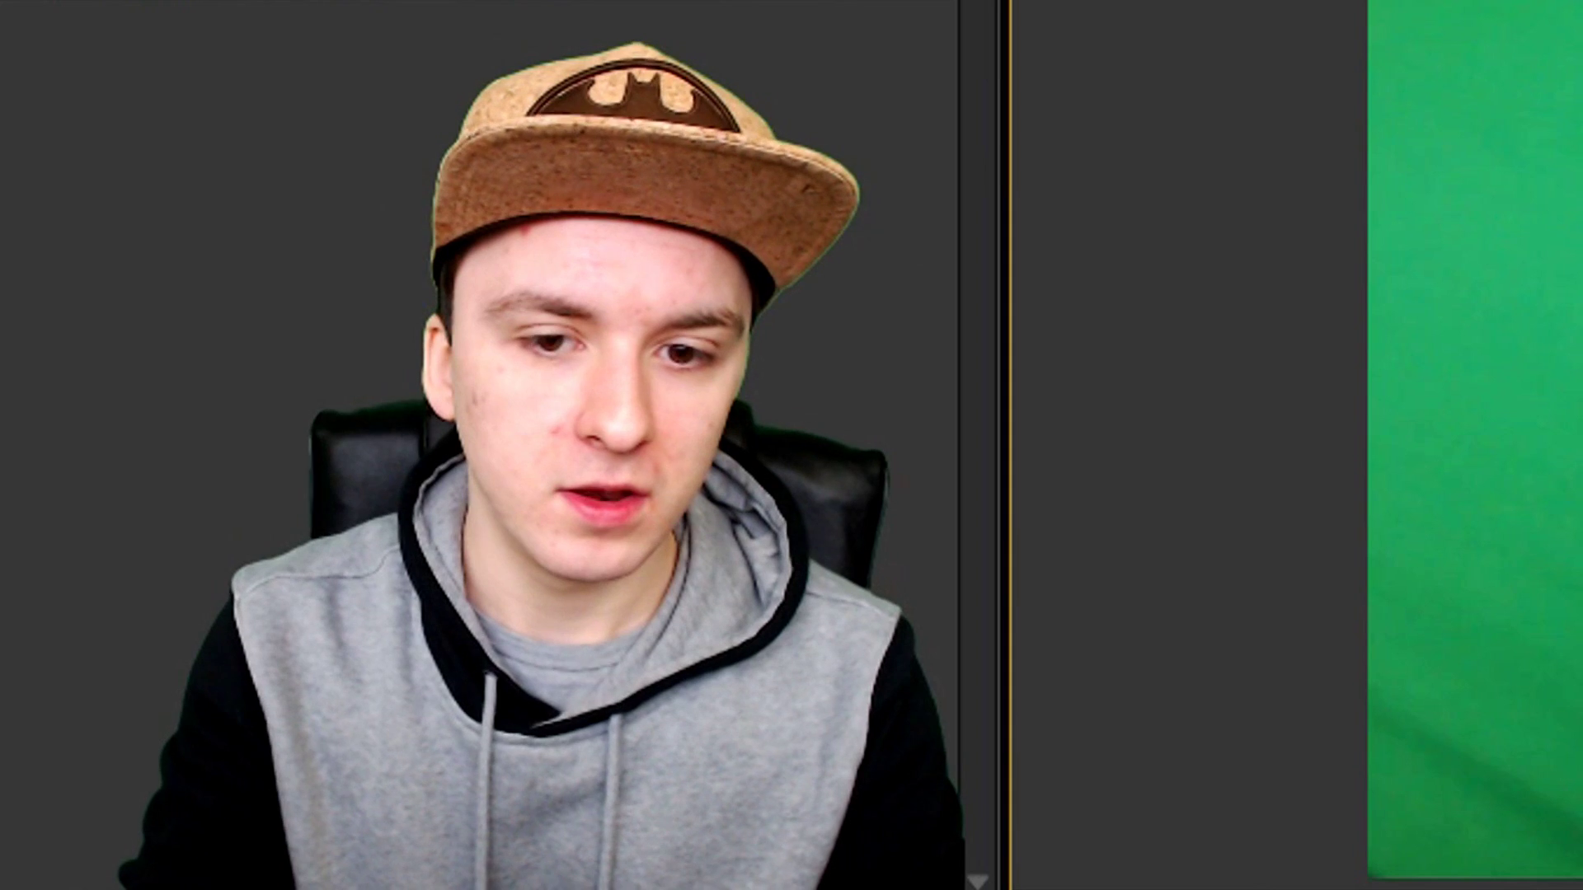
text(Nitro)
text( Energy Drink)
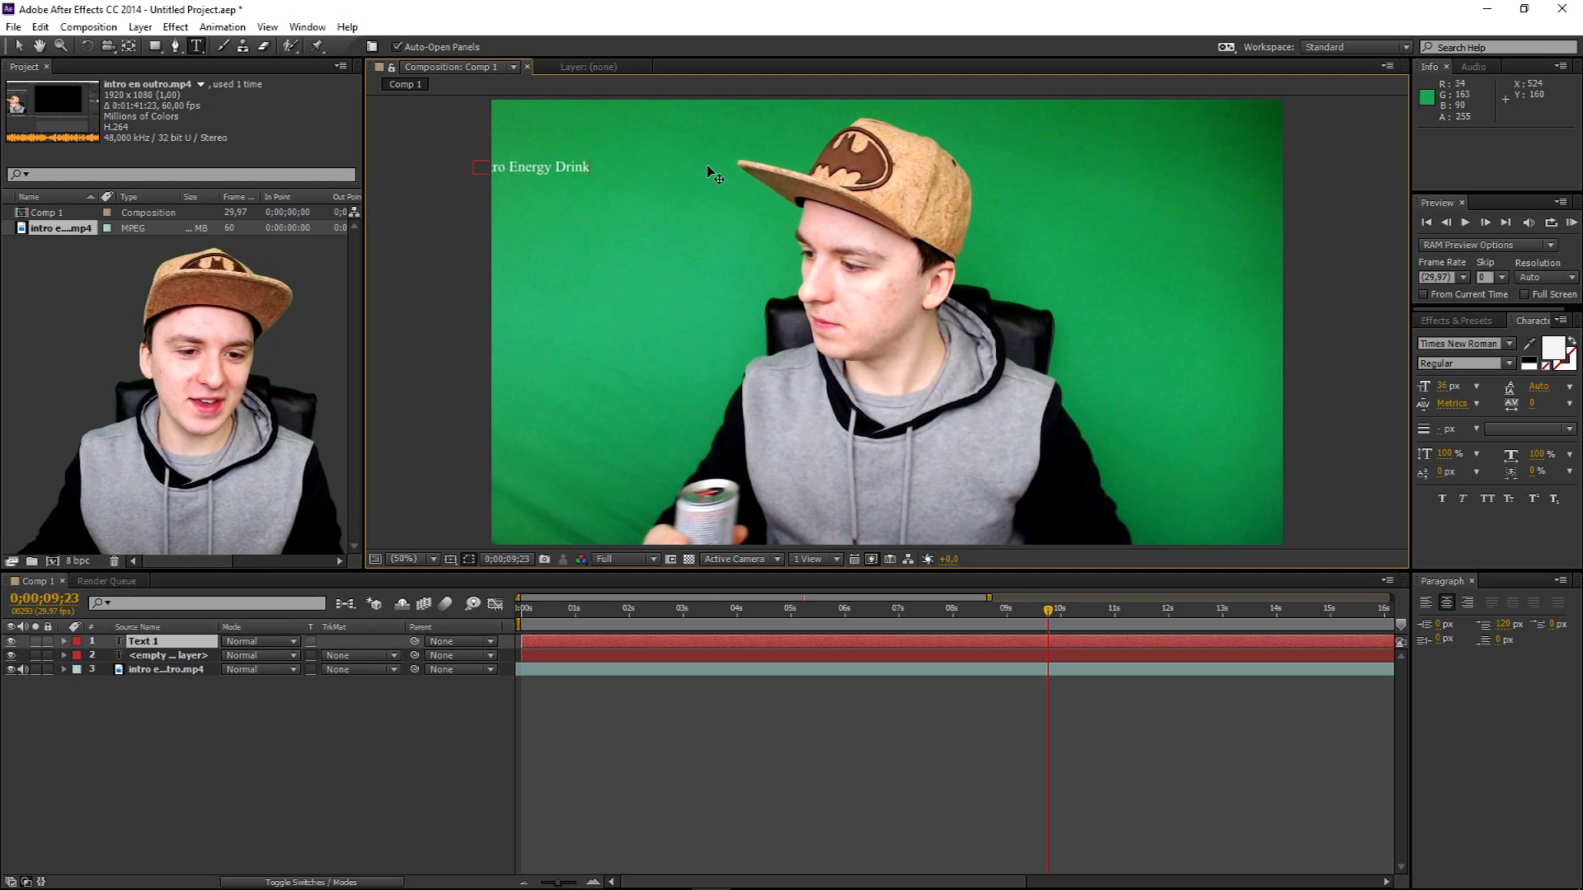
drag(533, 165, 593, 208)
key(ctrl+a)
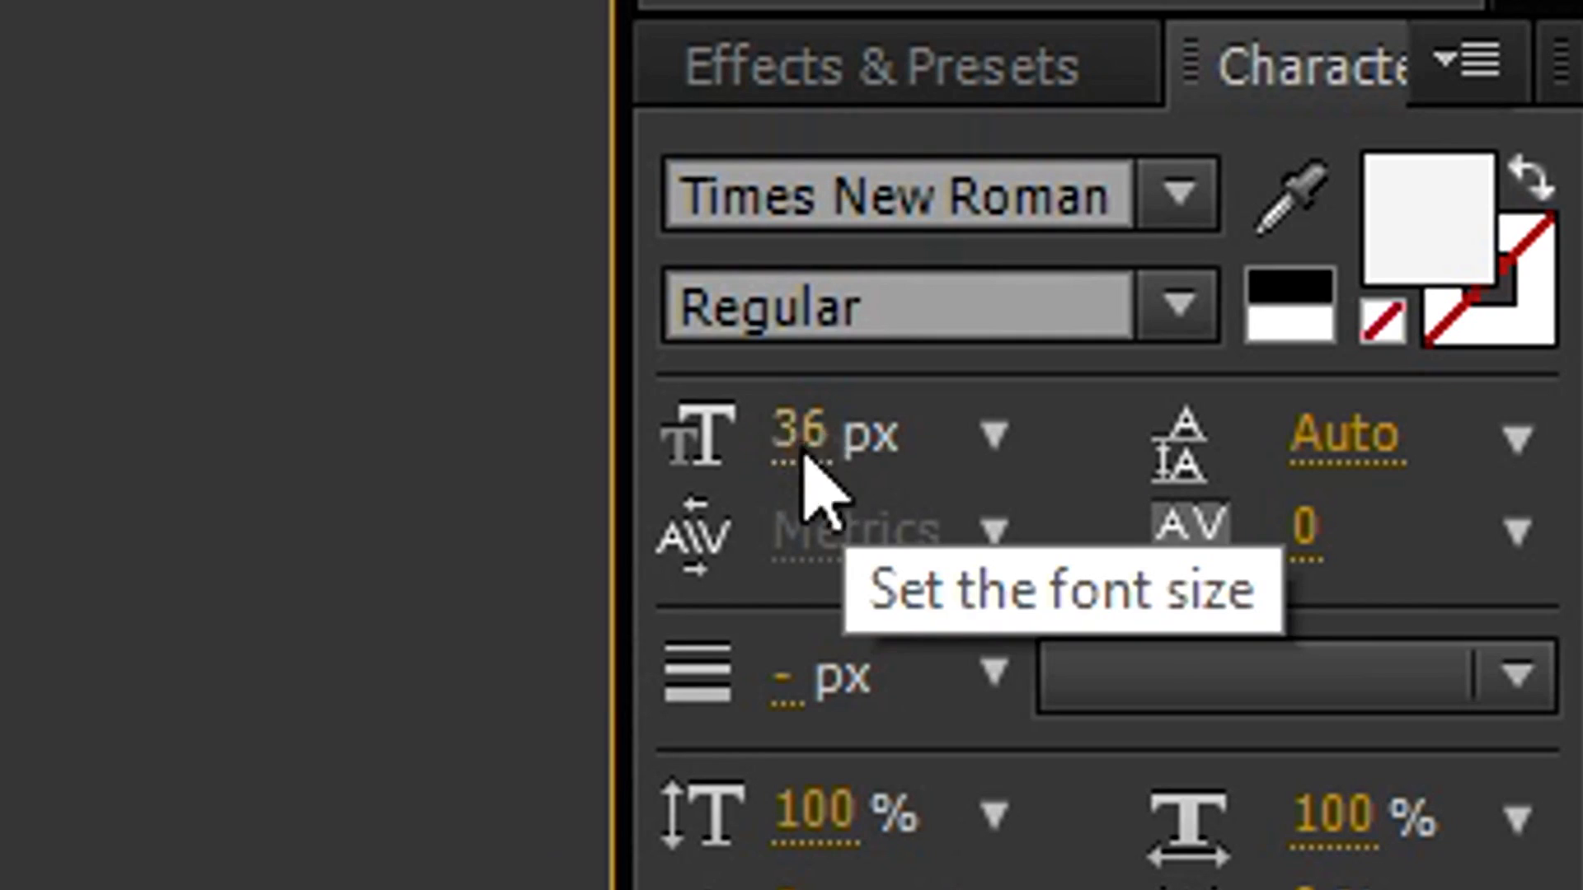
Resize the caption font to 125 px and move it near the bottom of the frame
drag(1444, 392, 1442, 376)
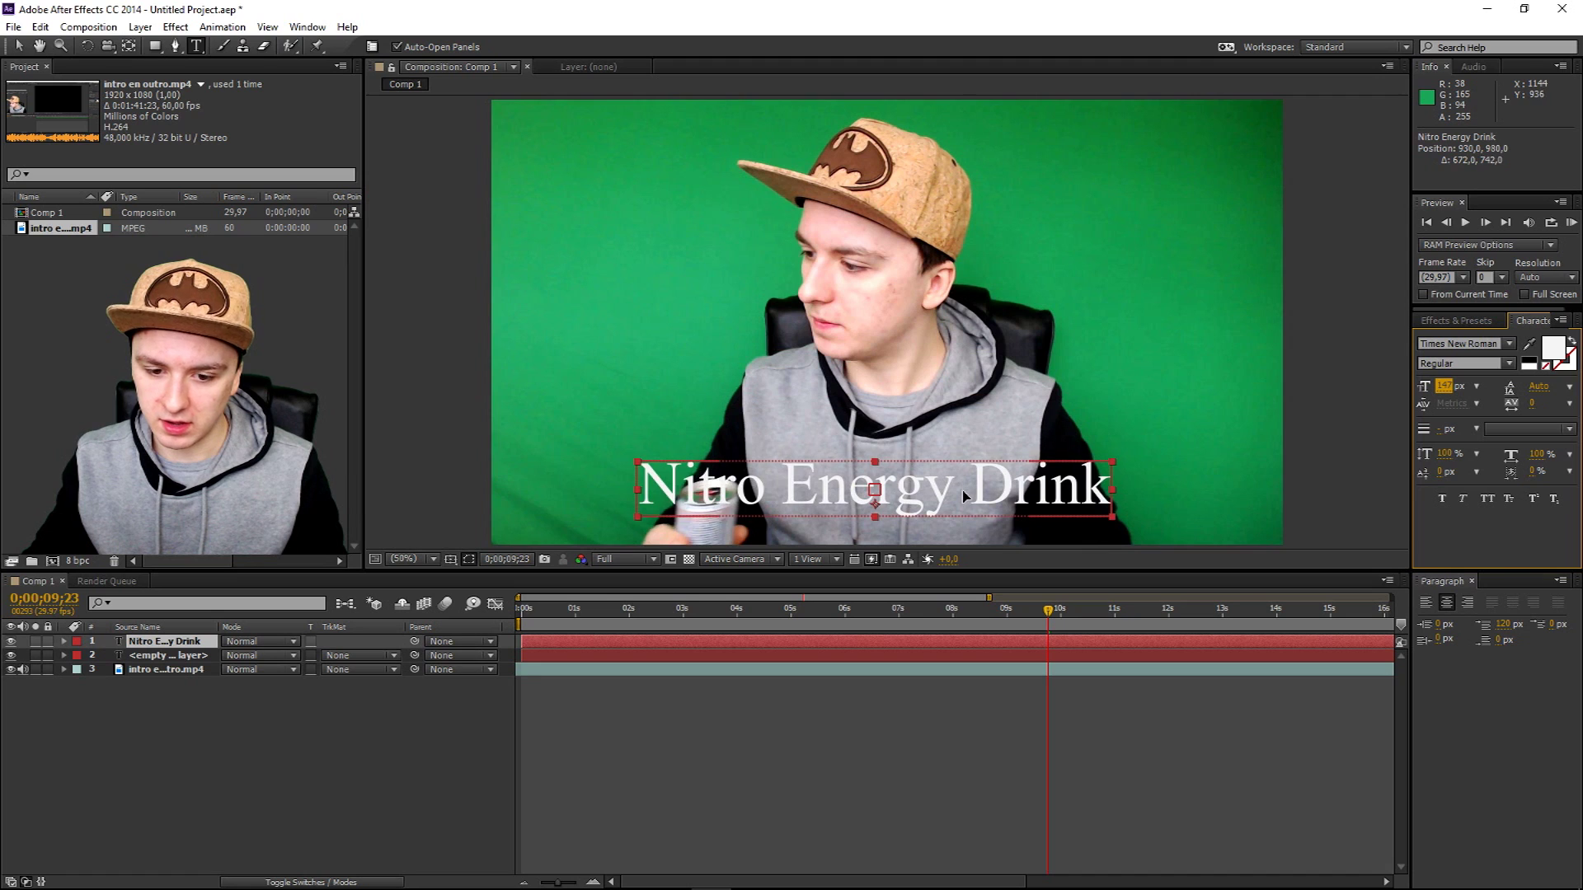
key(ctrl+shift+a)
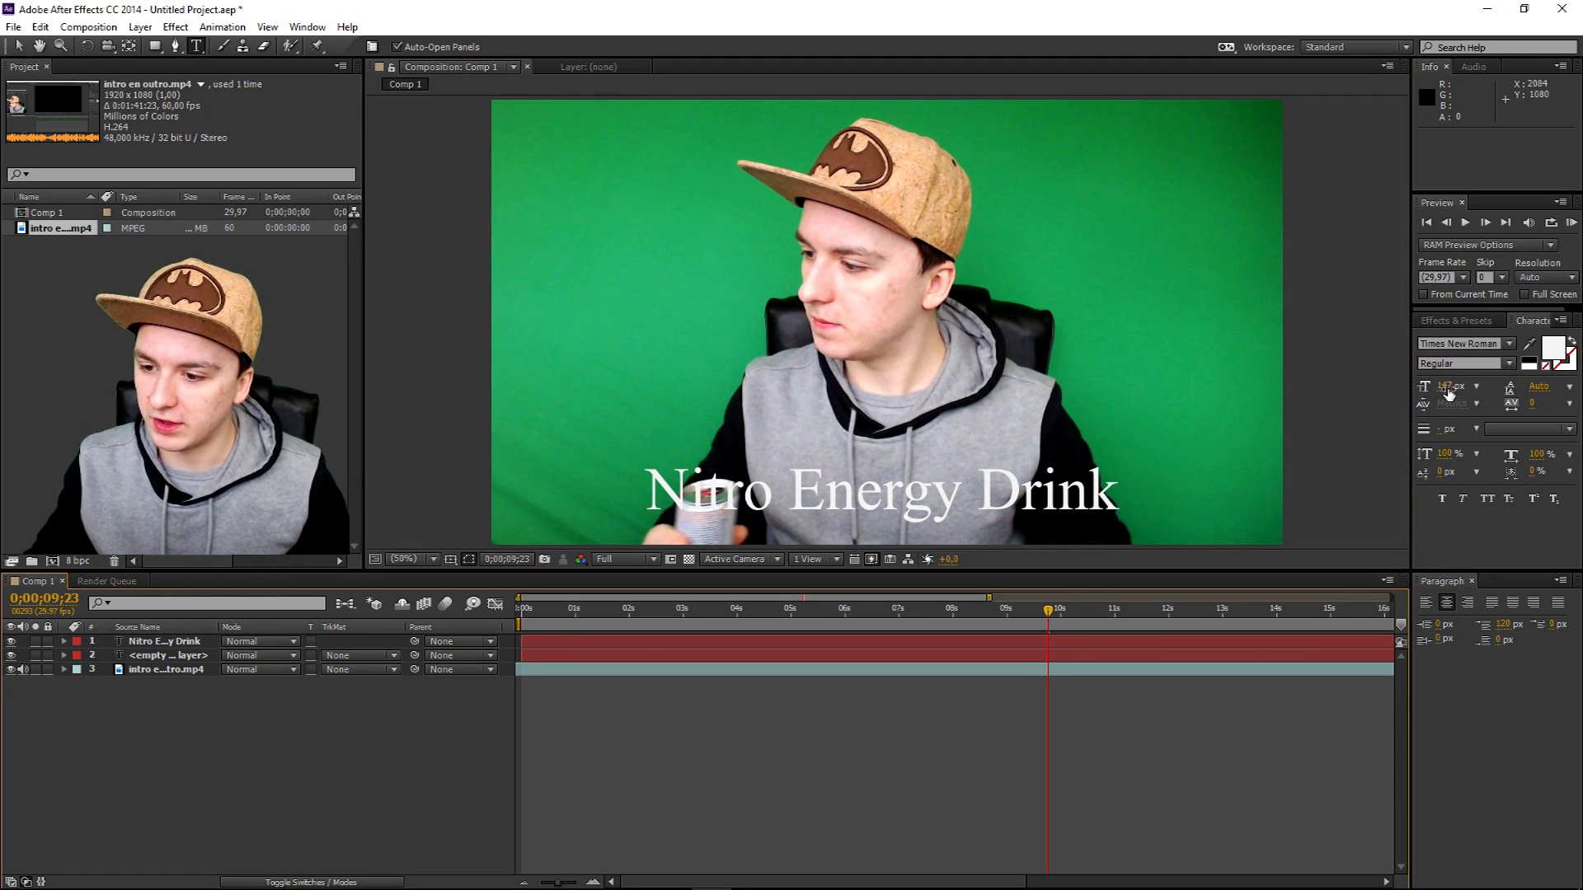
drag(1444, 386, 1420, 357)
drag(959, 471, 1033, 498)
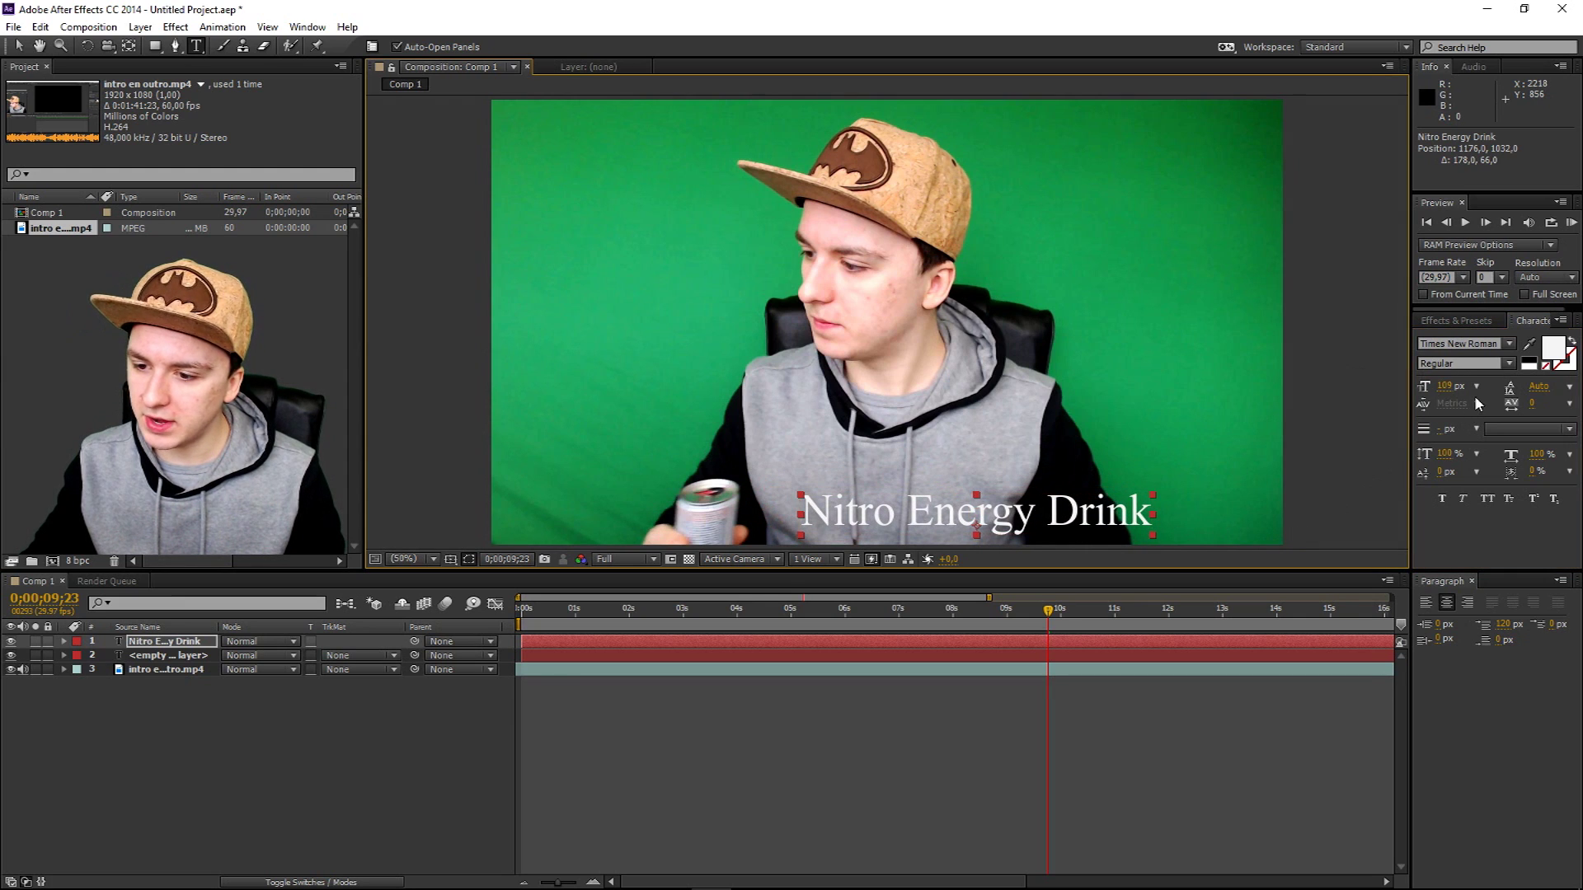
mouse_move(1445, 387)
mouse_down()
mouse_move(1445, 355)
mouse_move(1453, 373)
mouse_up()
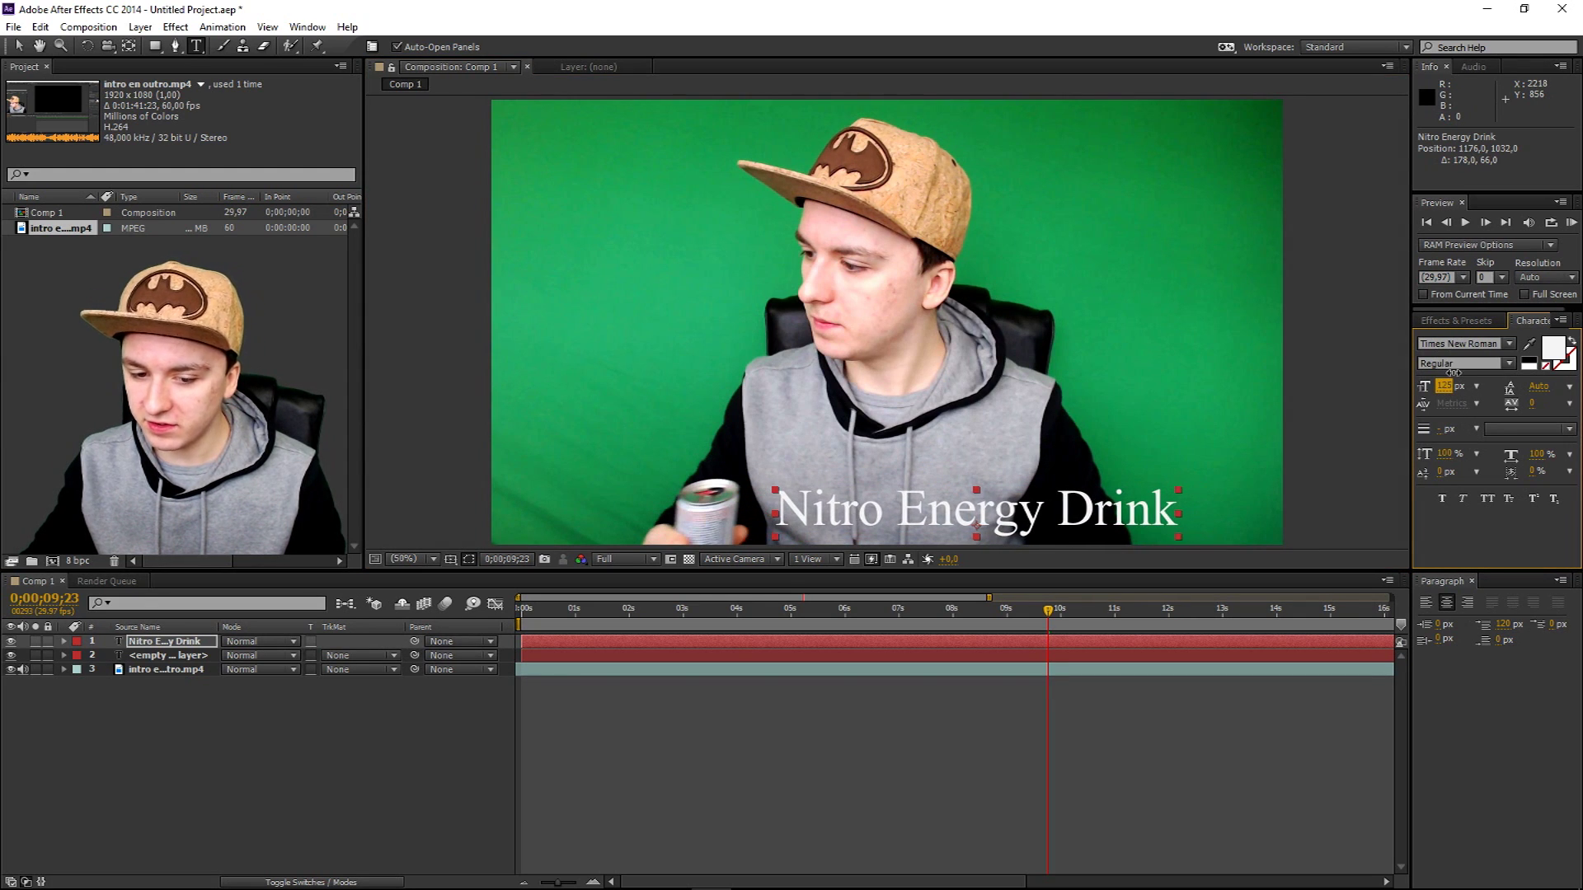
Try stretching the caption vertically and horizontally, then undo both changes
drag(1439, 453, 1438, 175)
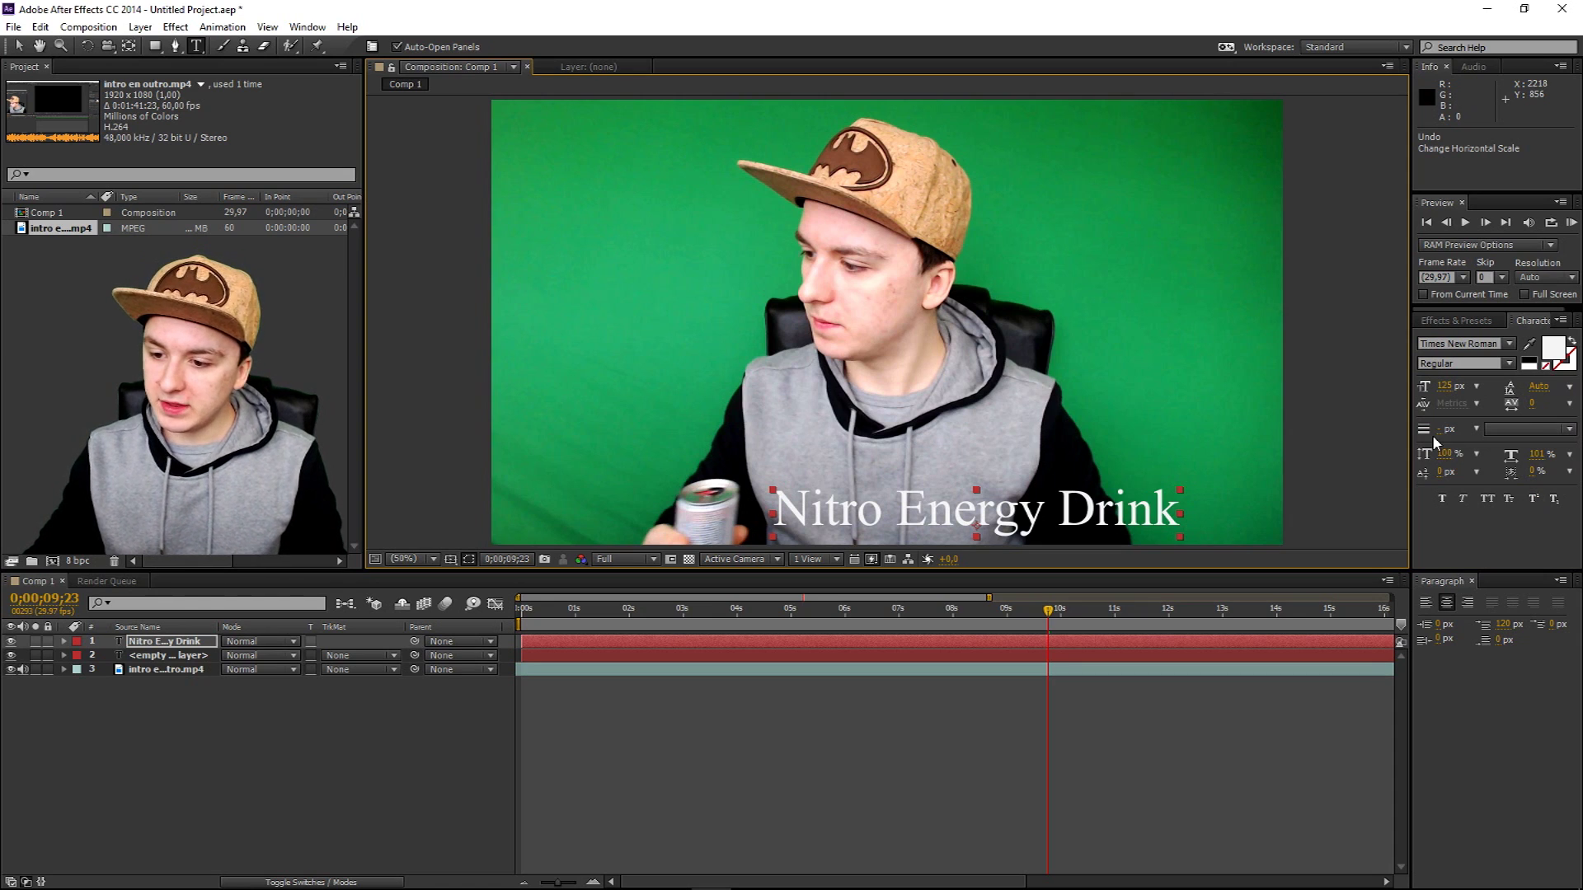
drag(1443, 454, 1439, 360)
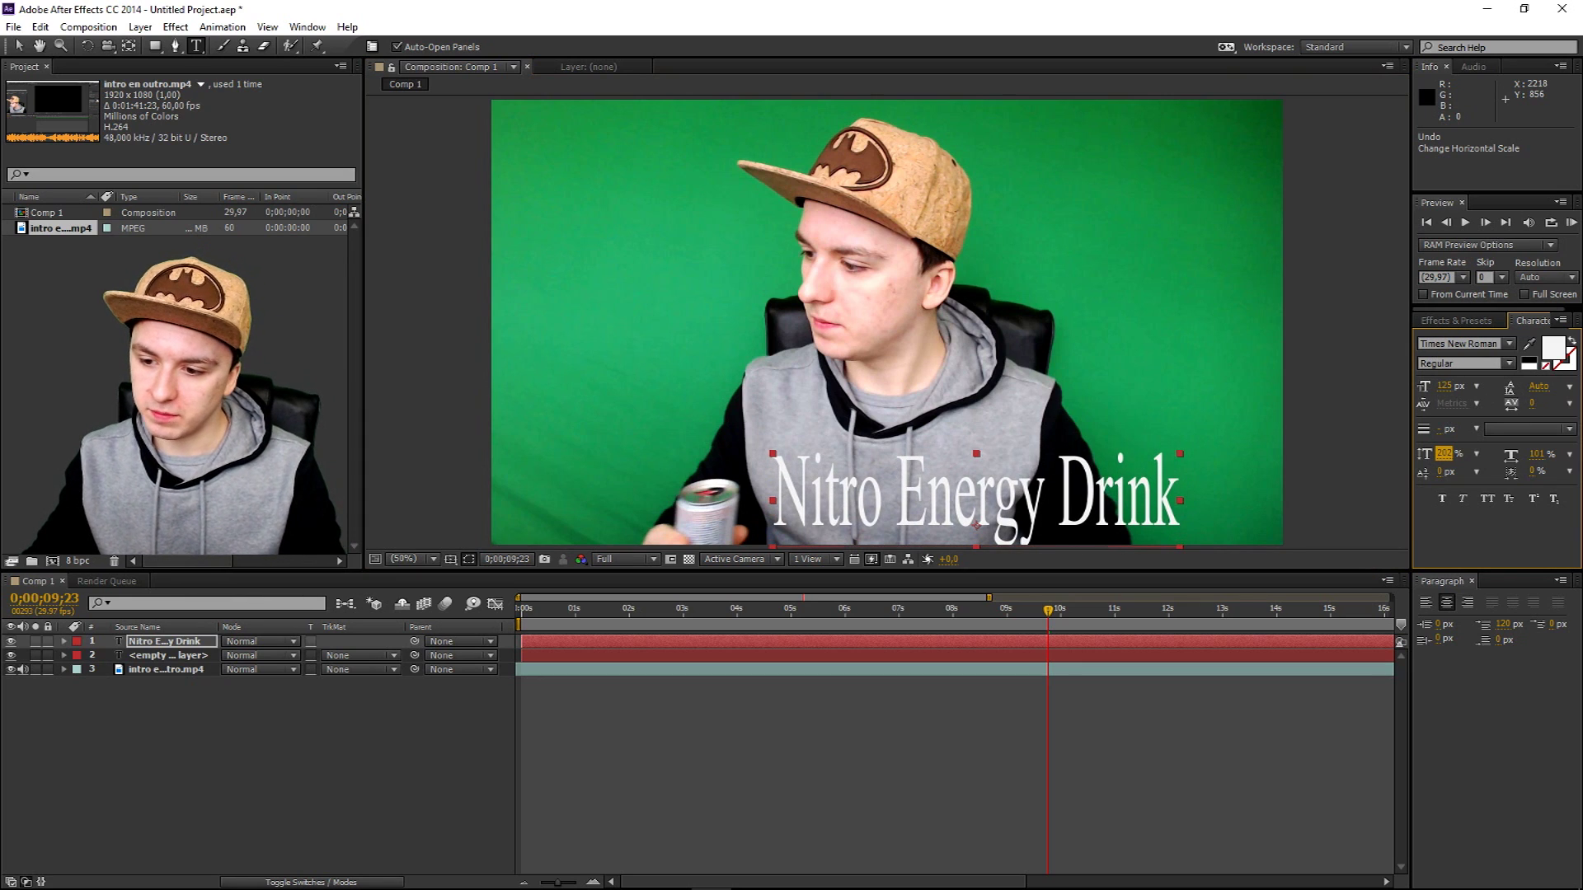
key(ctrl+z)
drag(1532, 458, 1529, 321)
key(ctrl+z)
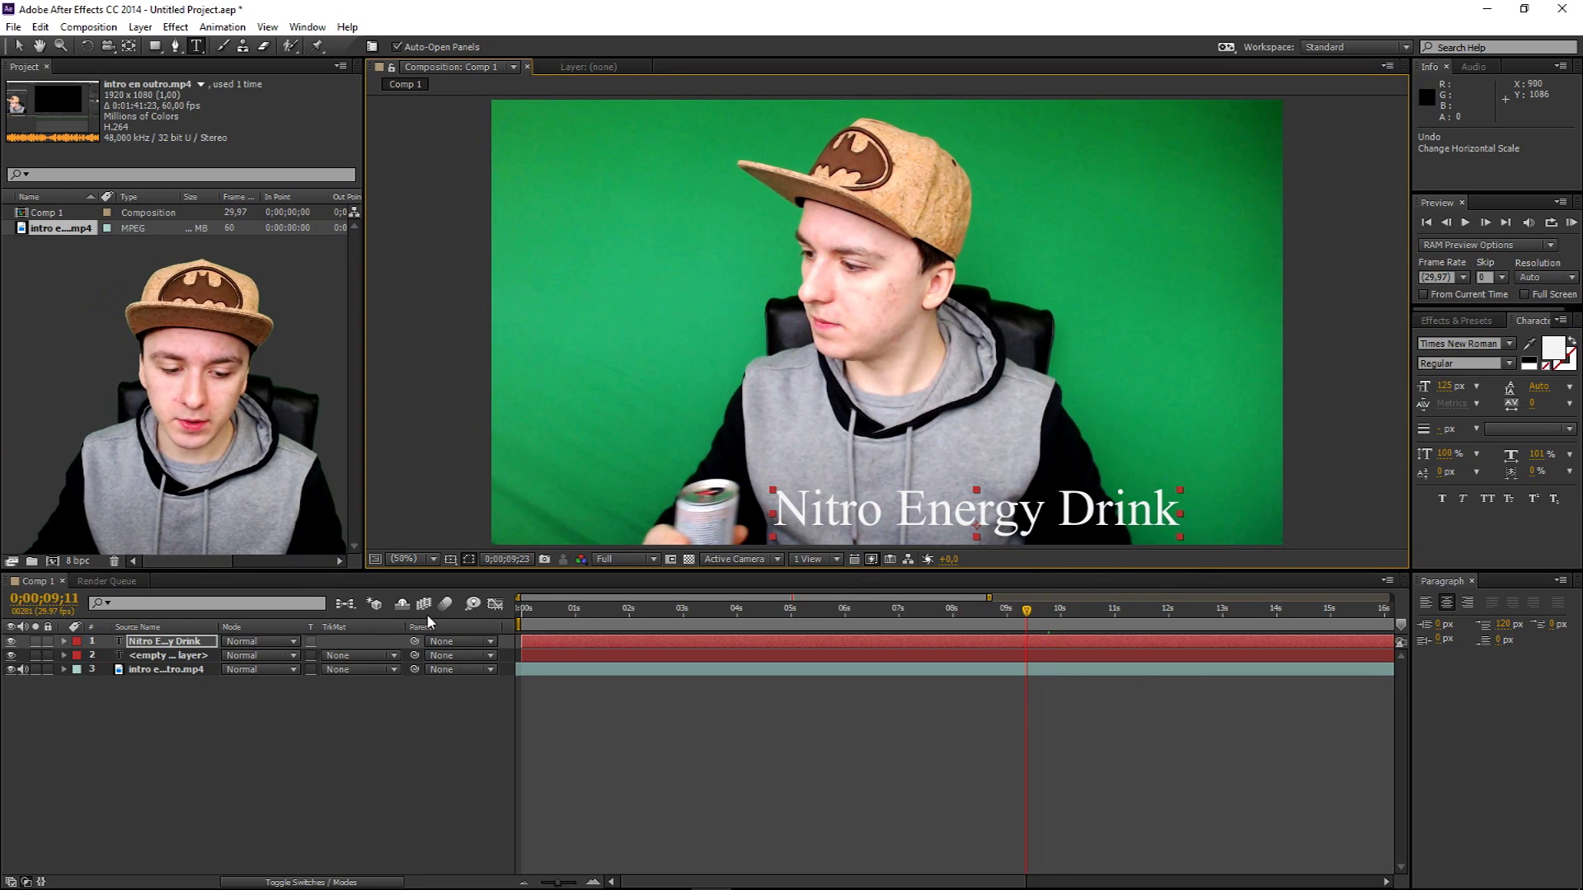
Shift the text layer so the caption starts at 0;00;04;25, previewing the playback
key(Home)
key(space)
drag(586, 640, 680, 641)
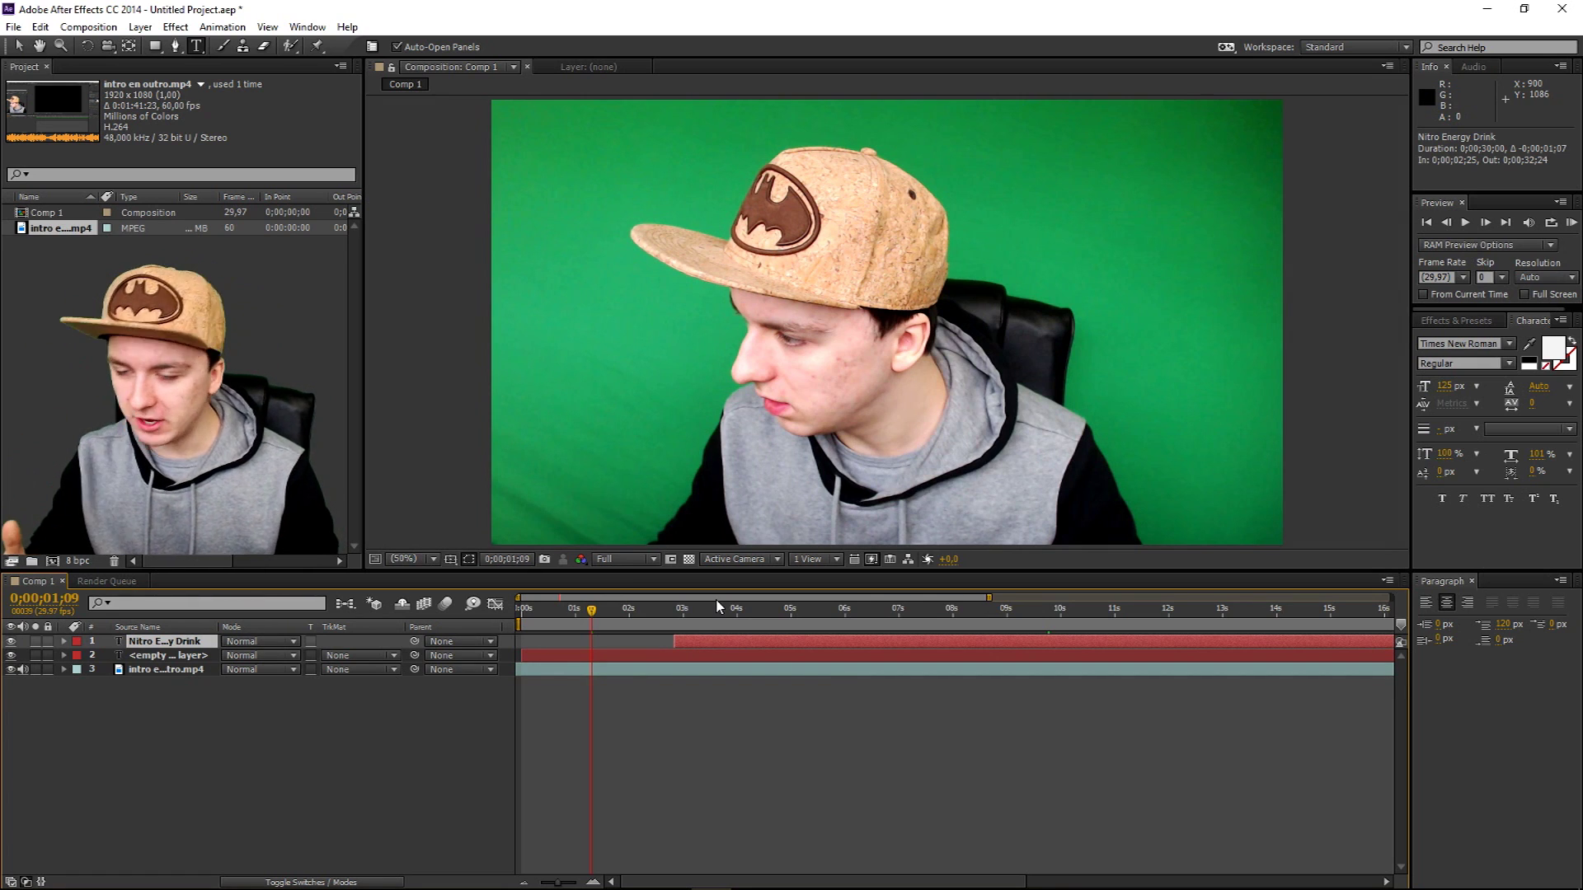
click(625, 607)
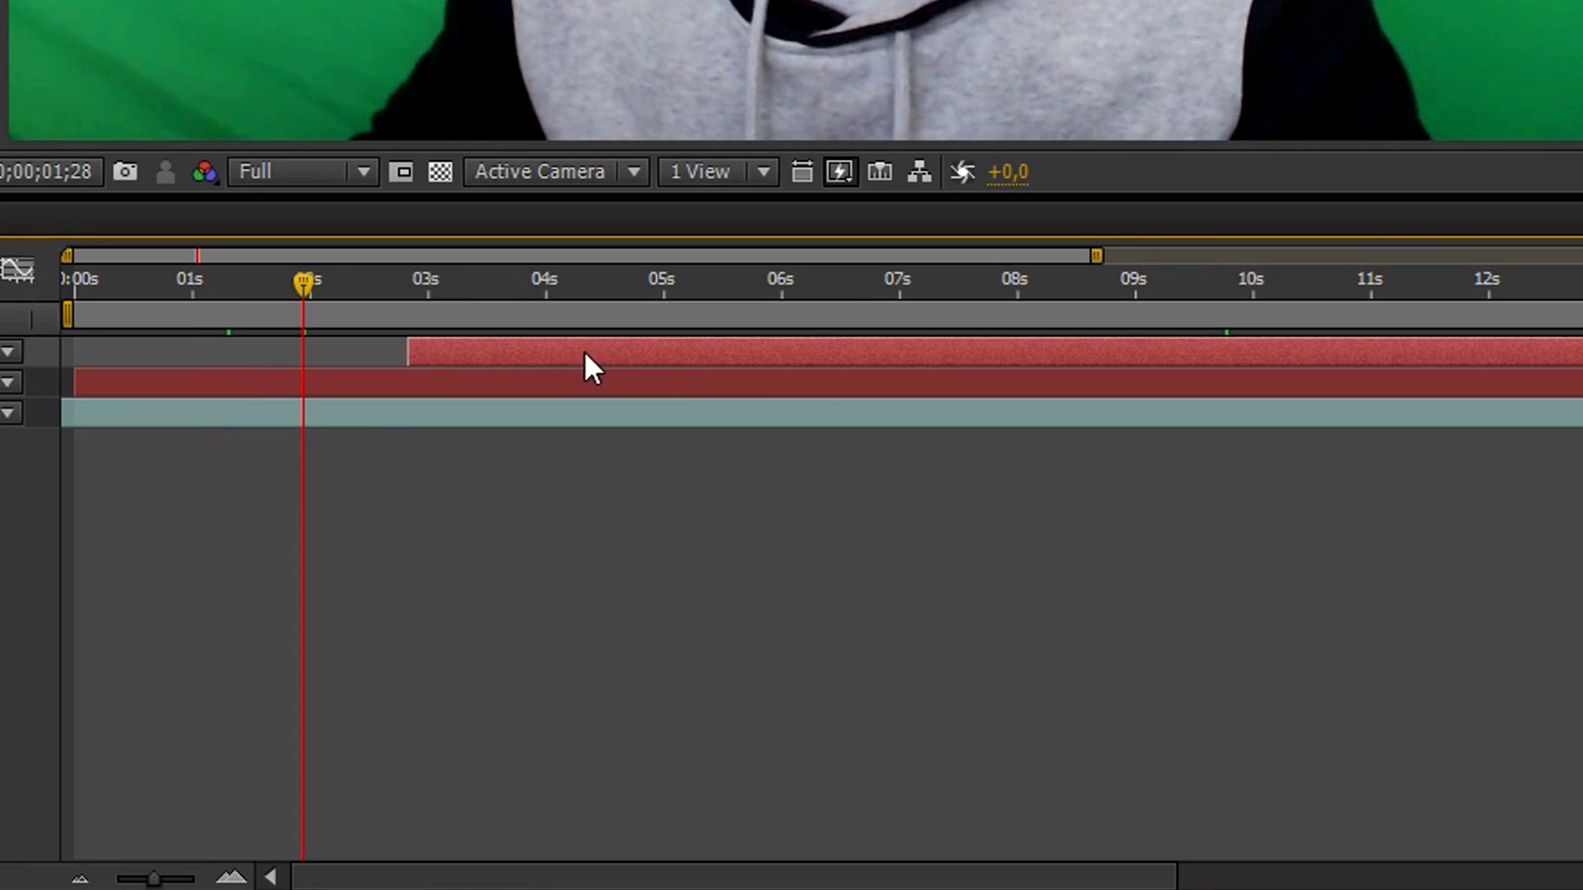
drag(584, 353, 842, 342)
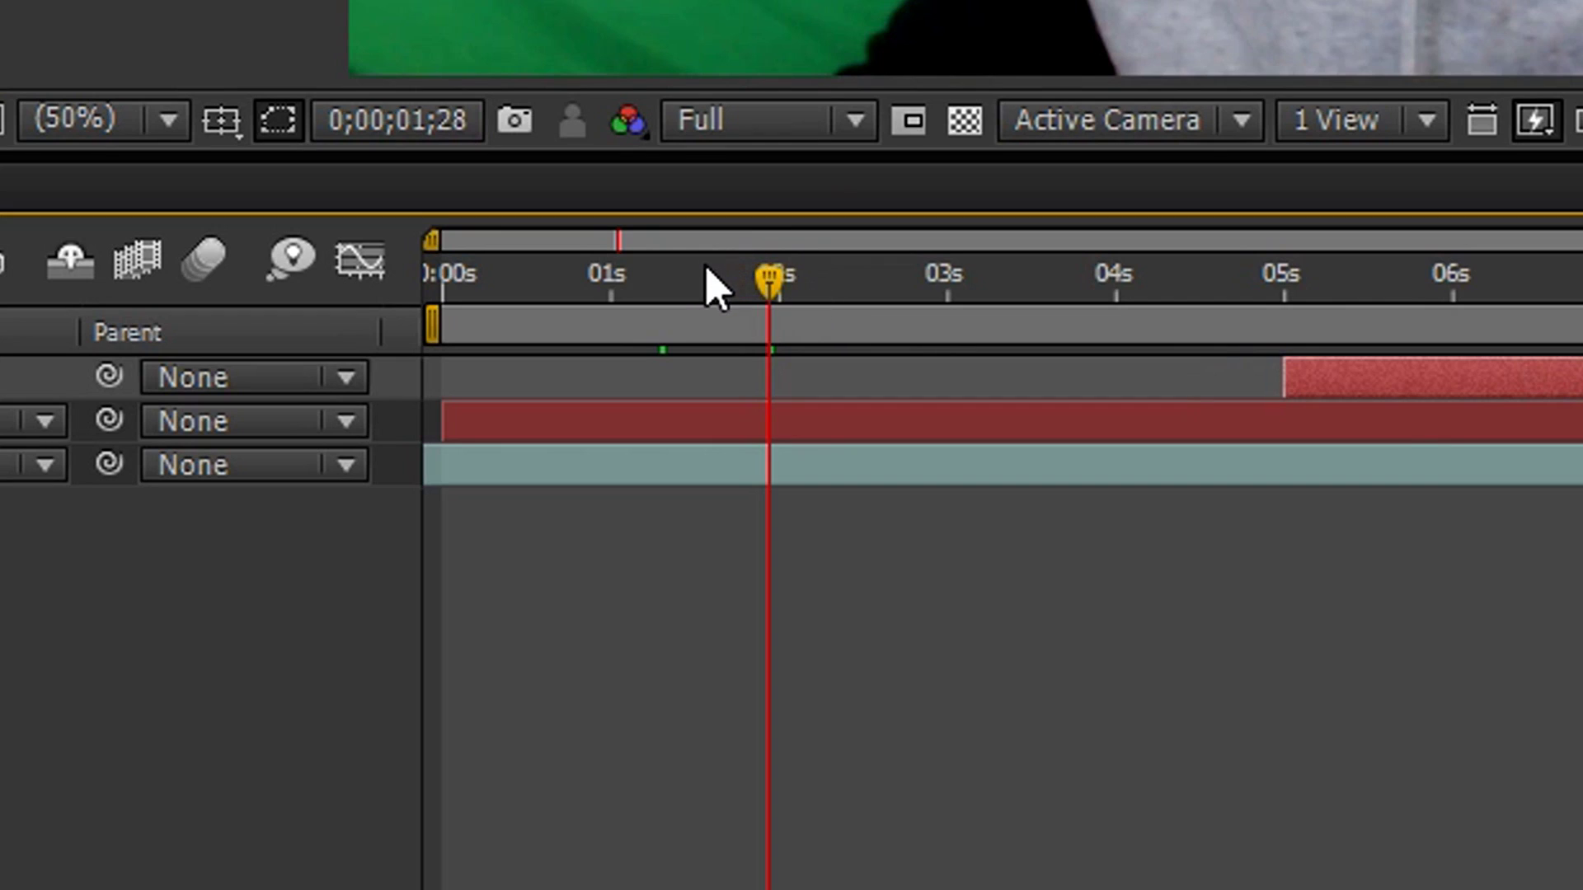
click(704, 272)
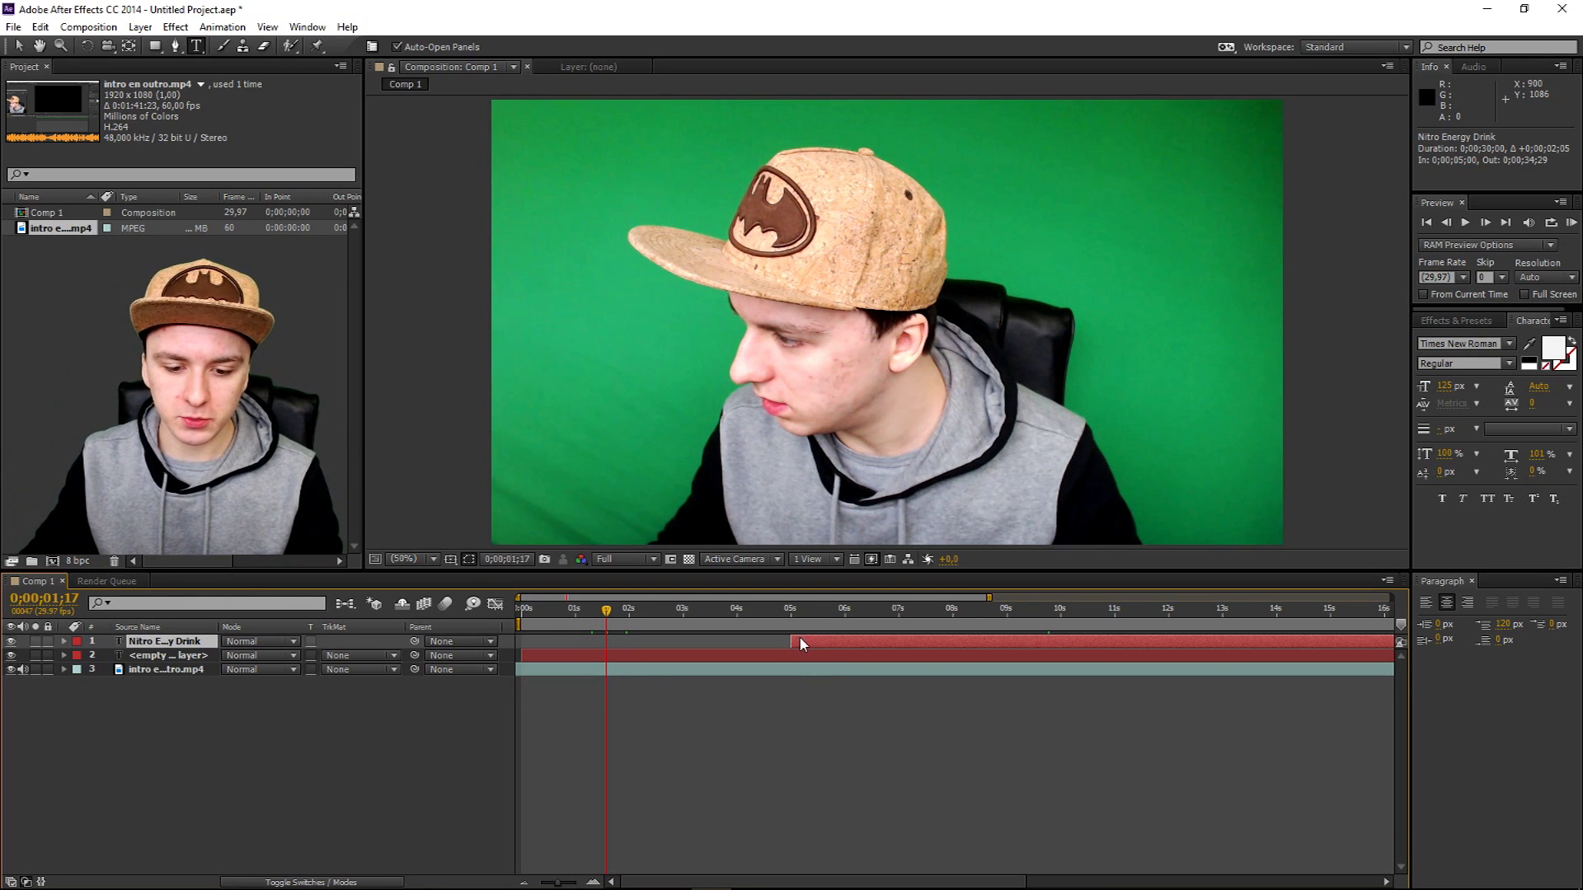
drag(820, 646, 764, 640)
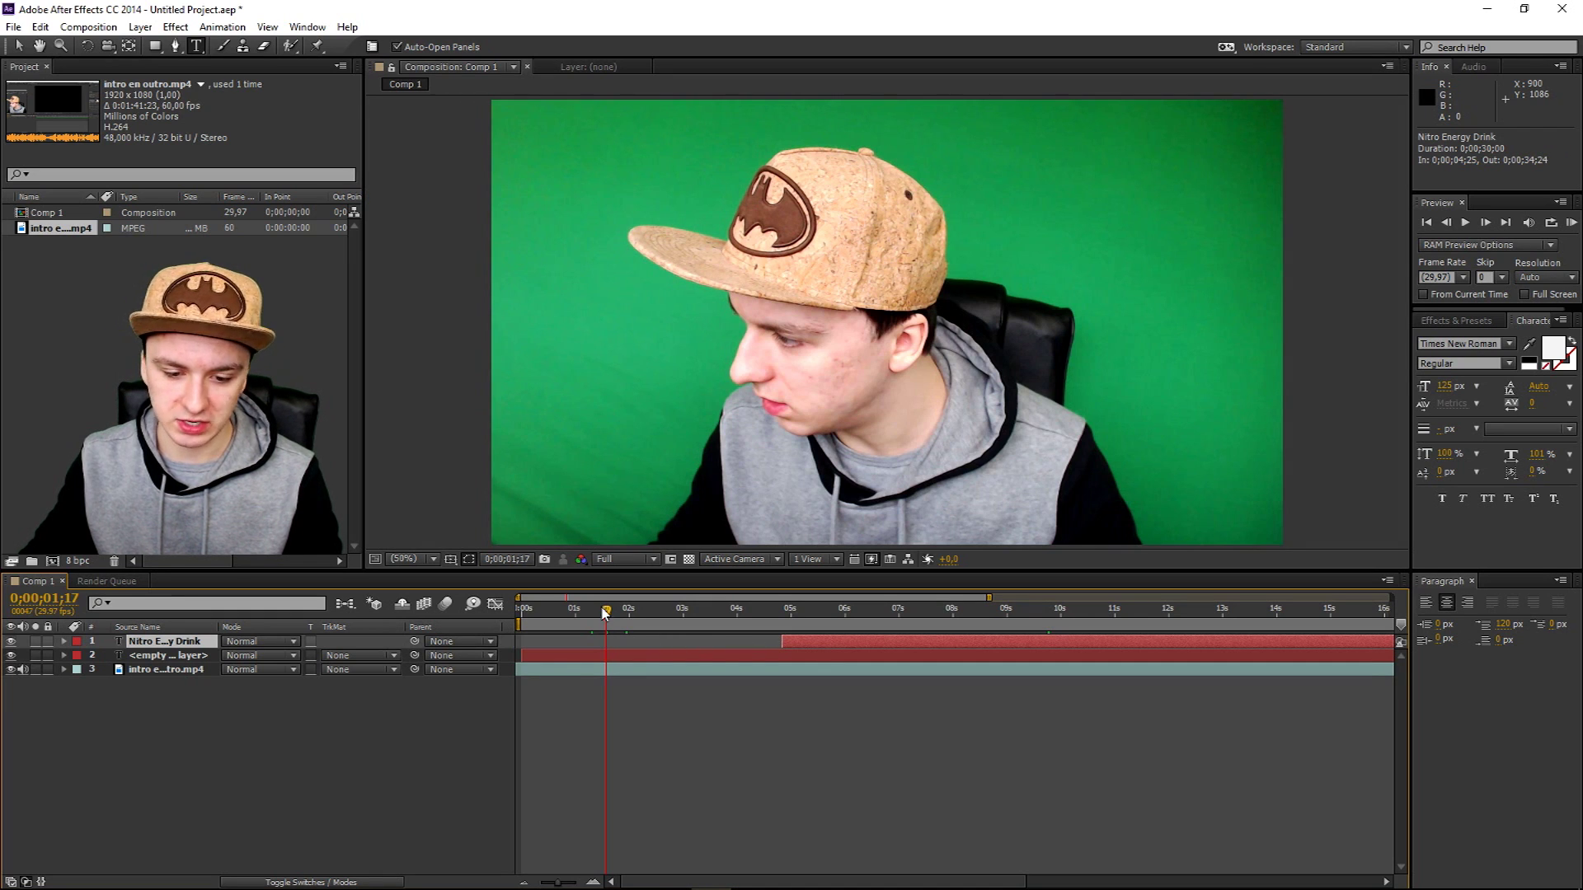
key(space)
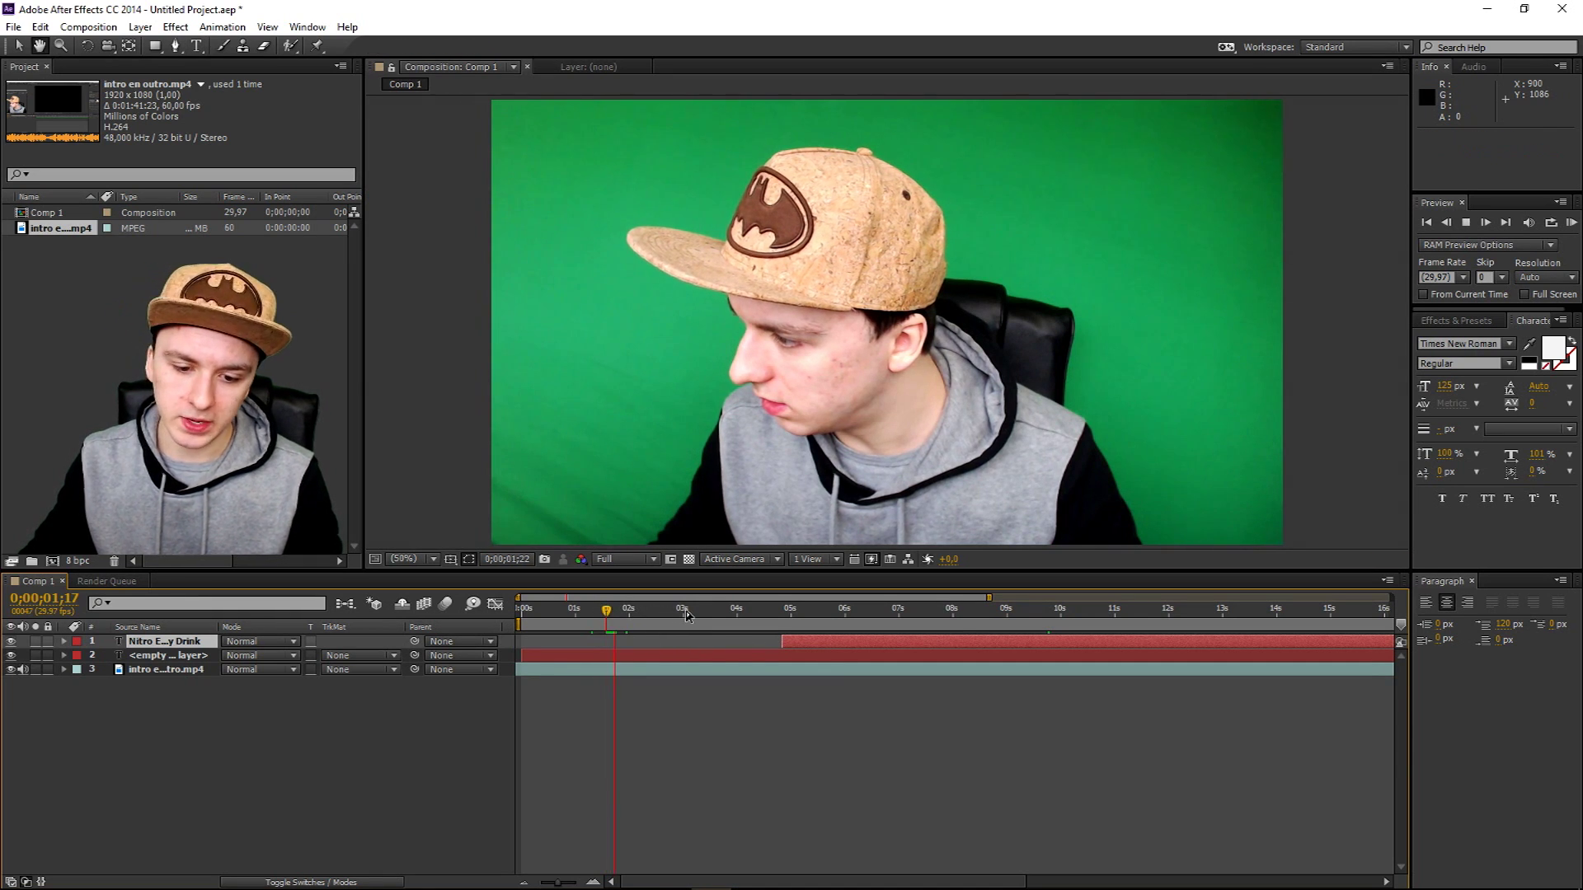
Stop the preview and move the playhead to about 6 seconds
click(853, 610)
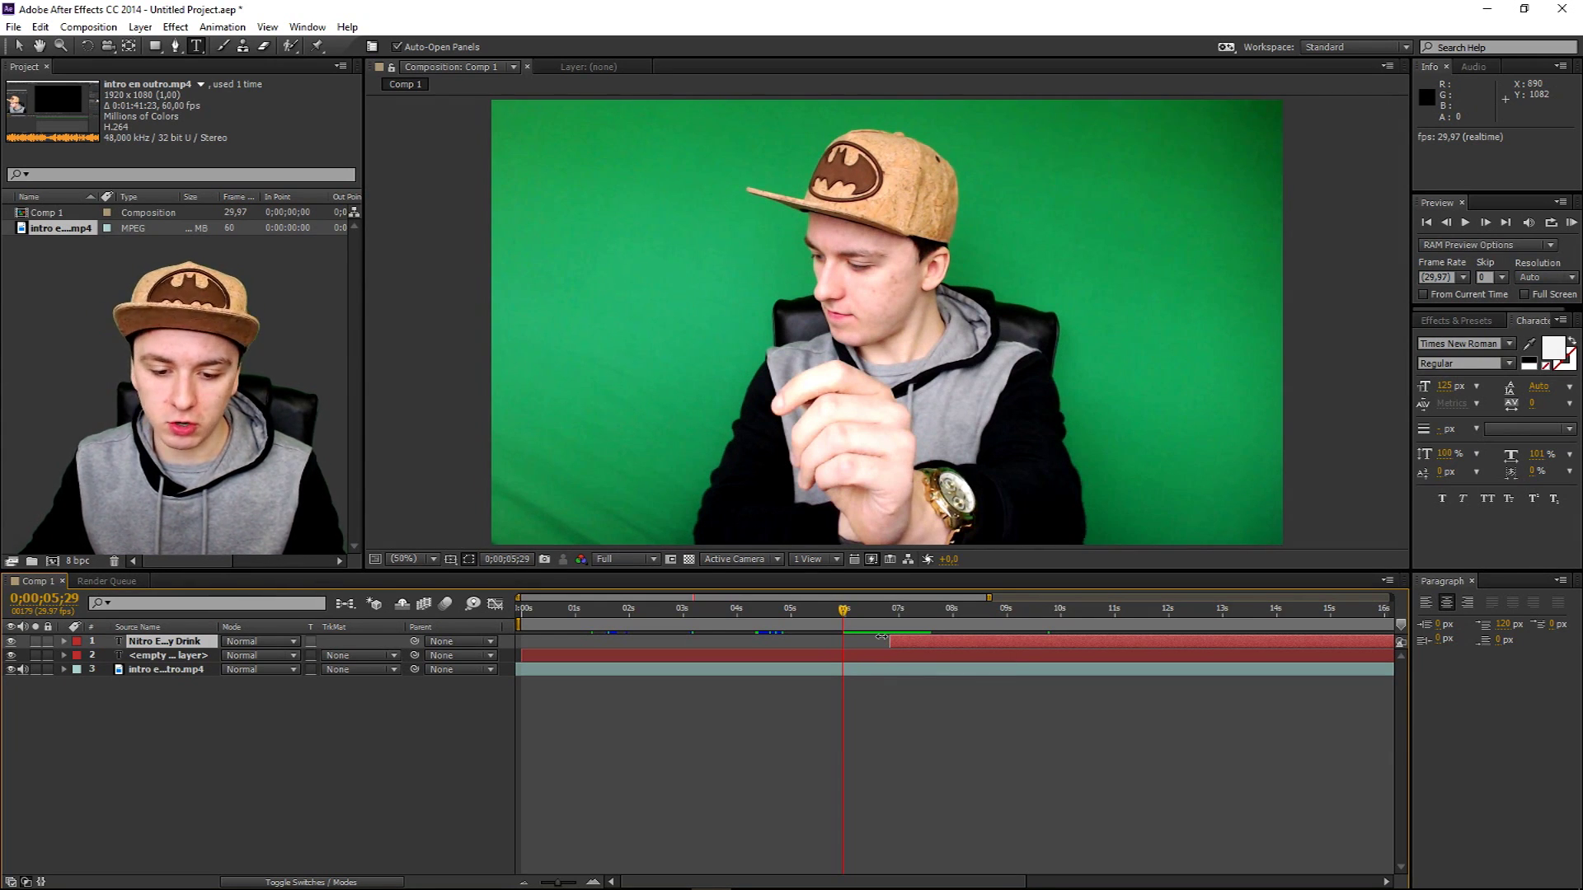
Delay the caption layer by about four frames and play it back from 6 seconds
drag(898, 640, 921, 648)
key(space)
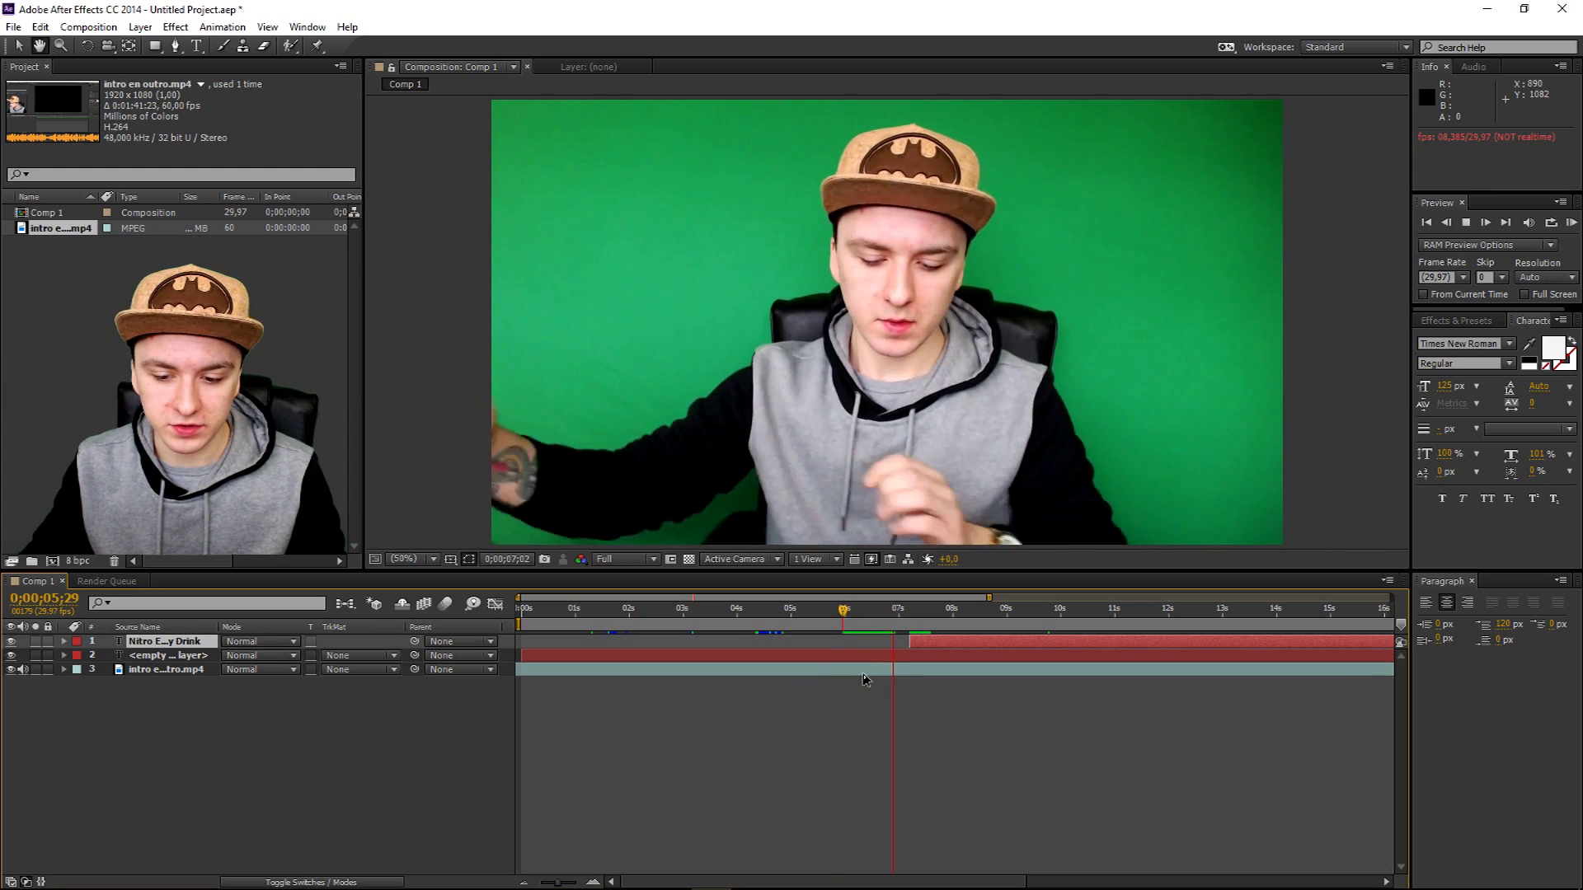
key(ctrl+t)
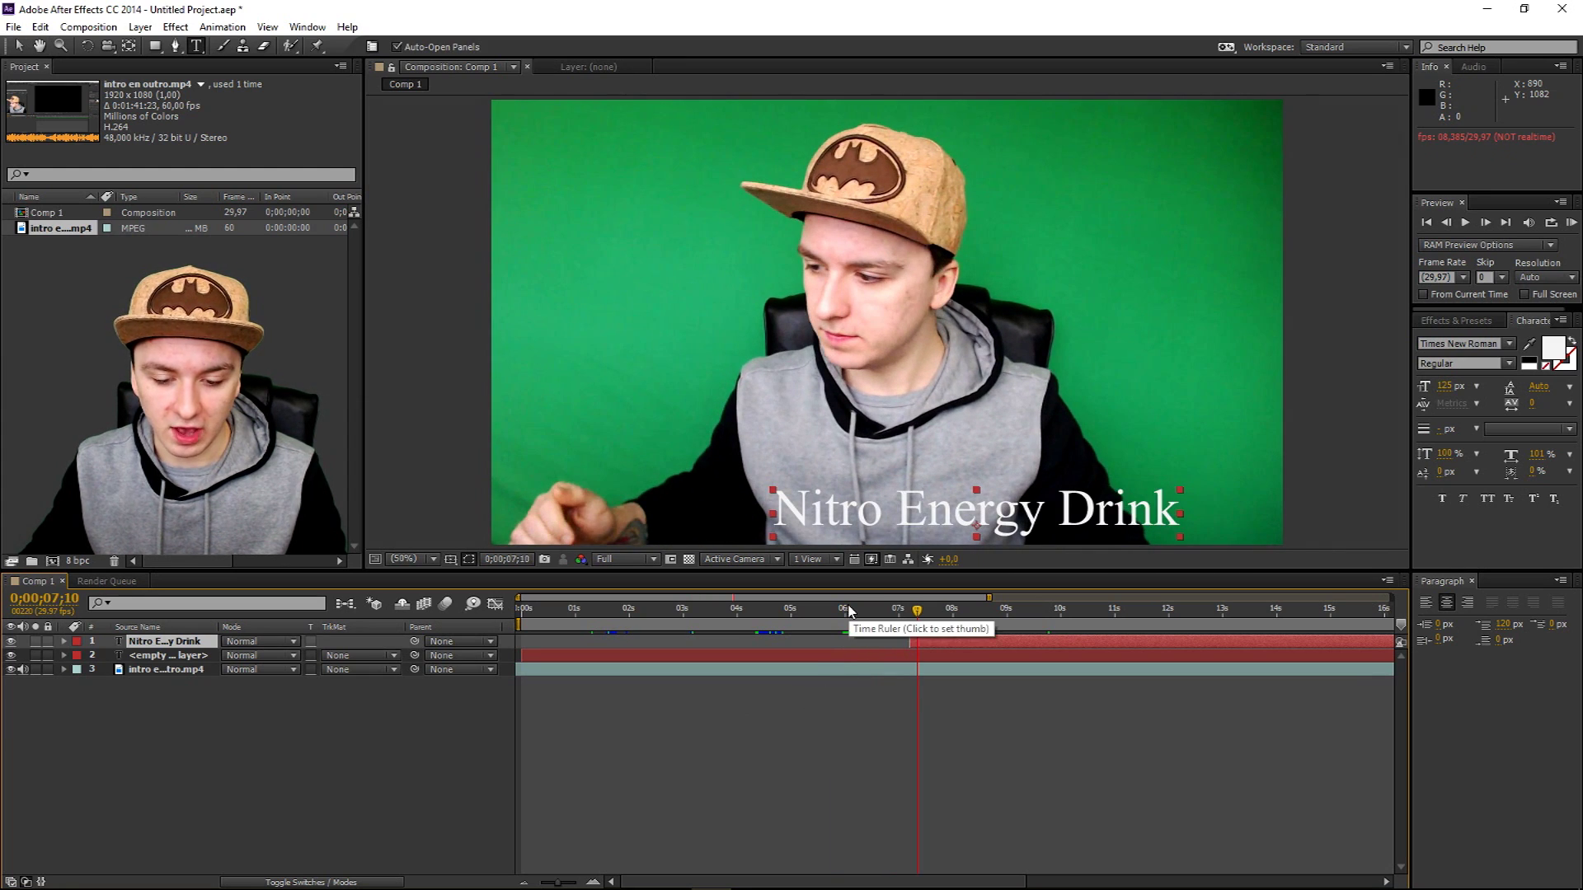
click(849, 612)
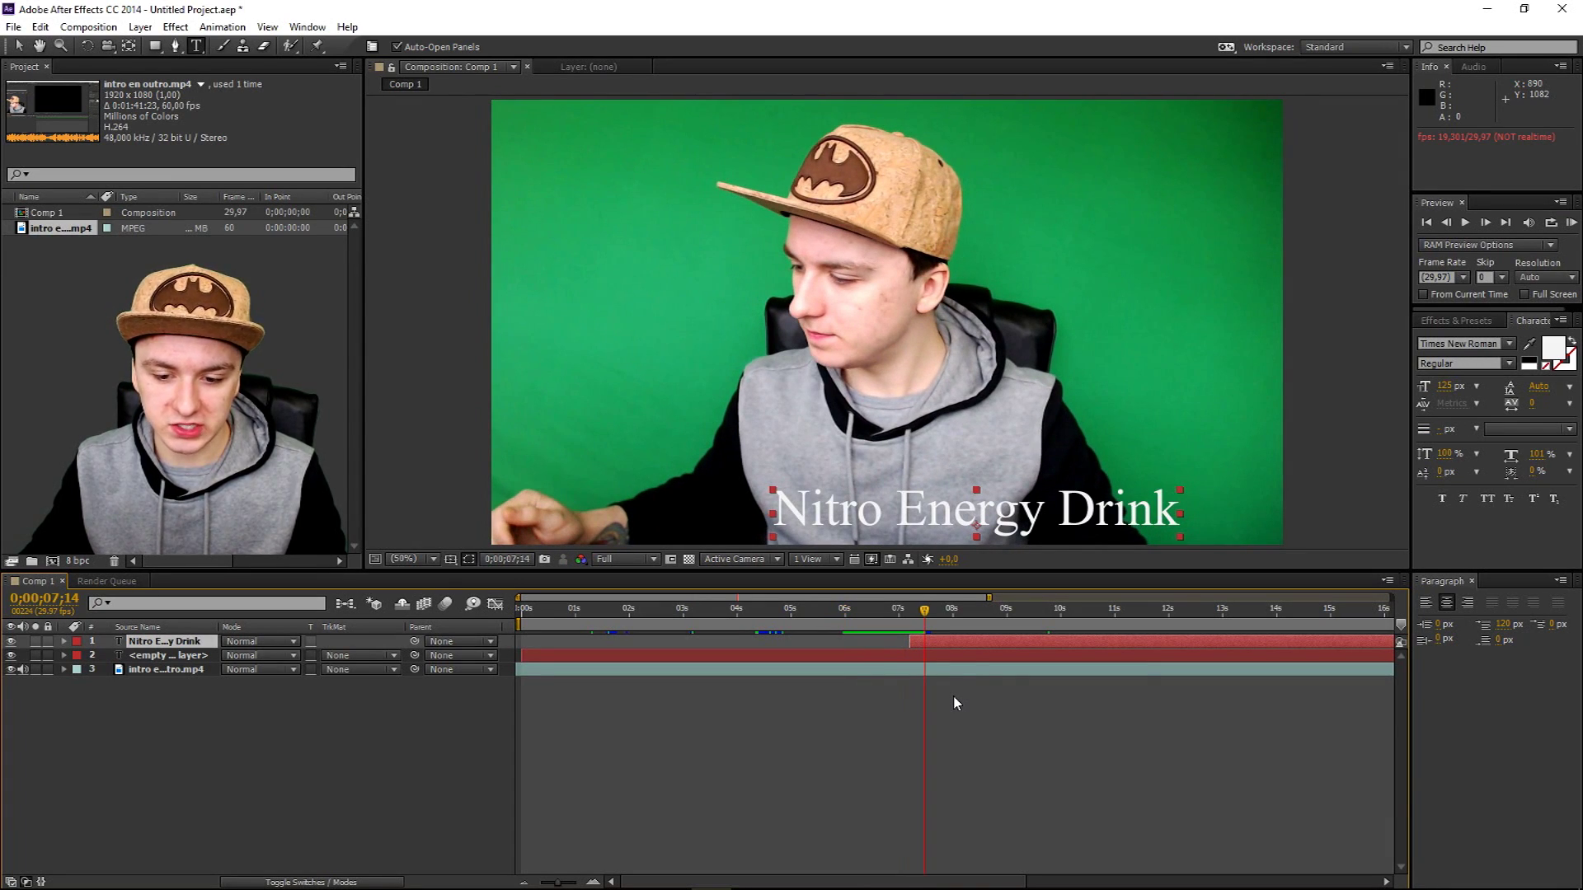
key(space)
key(ctrl+t)
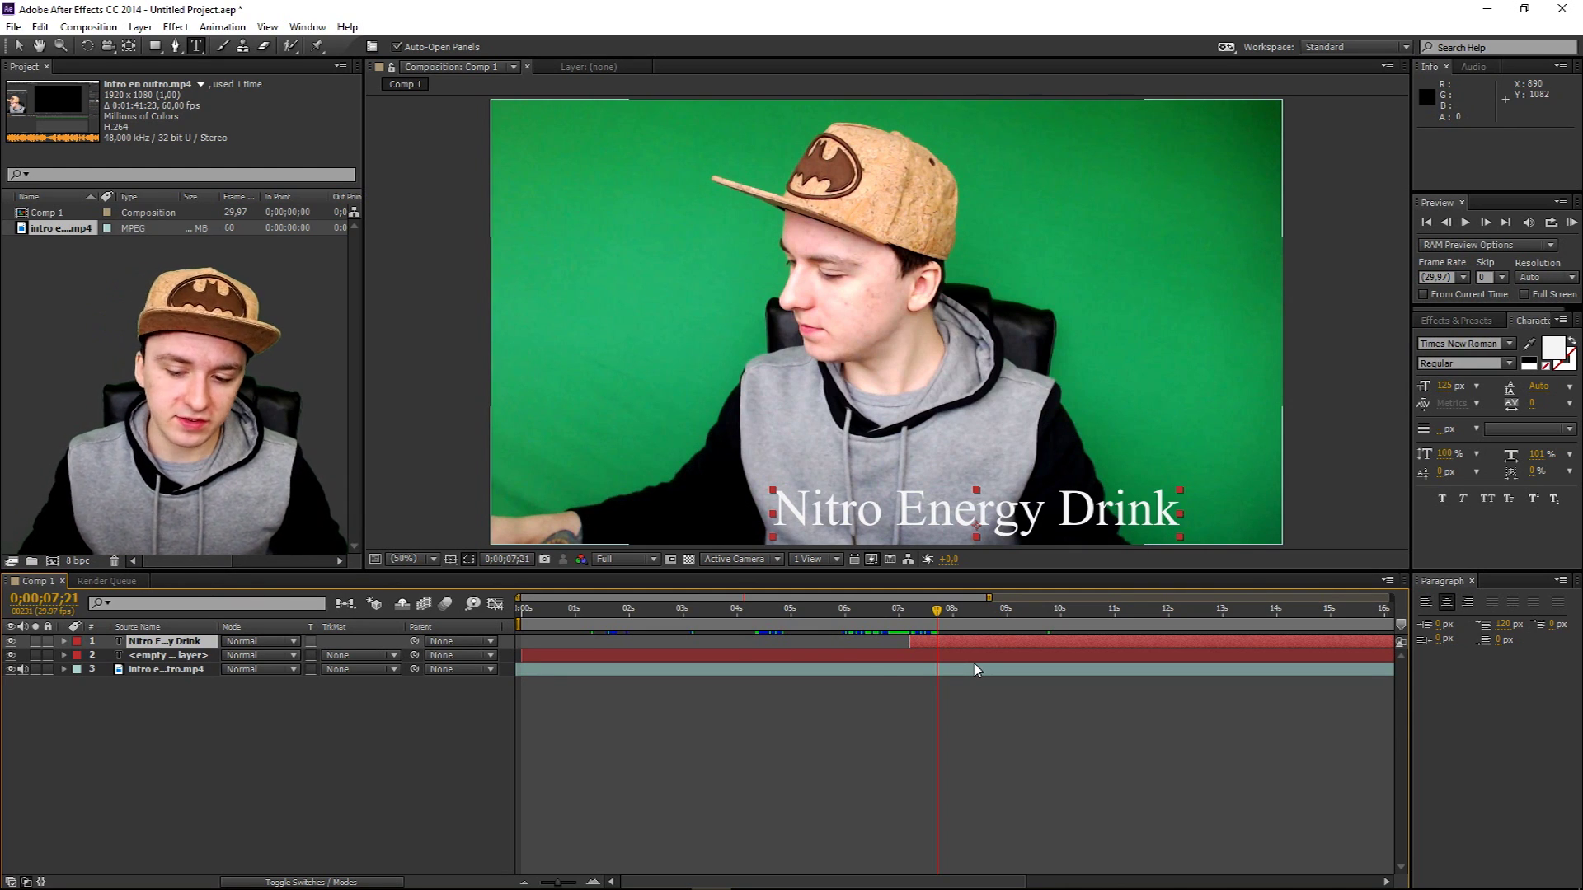
Replay from around 6 seconds twice to confirm the caption enters just after 7 seconds
click(853, 606)
key(space)
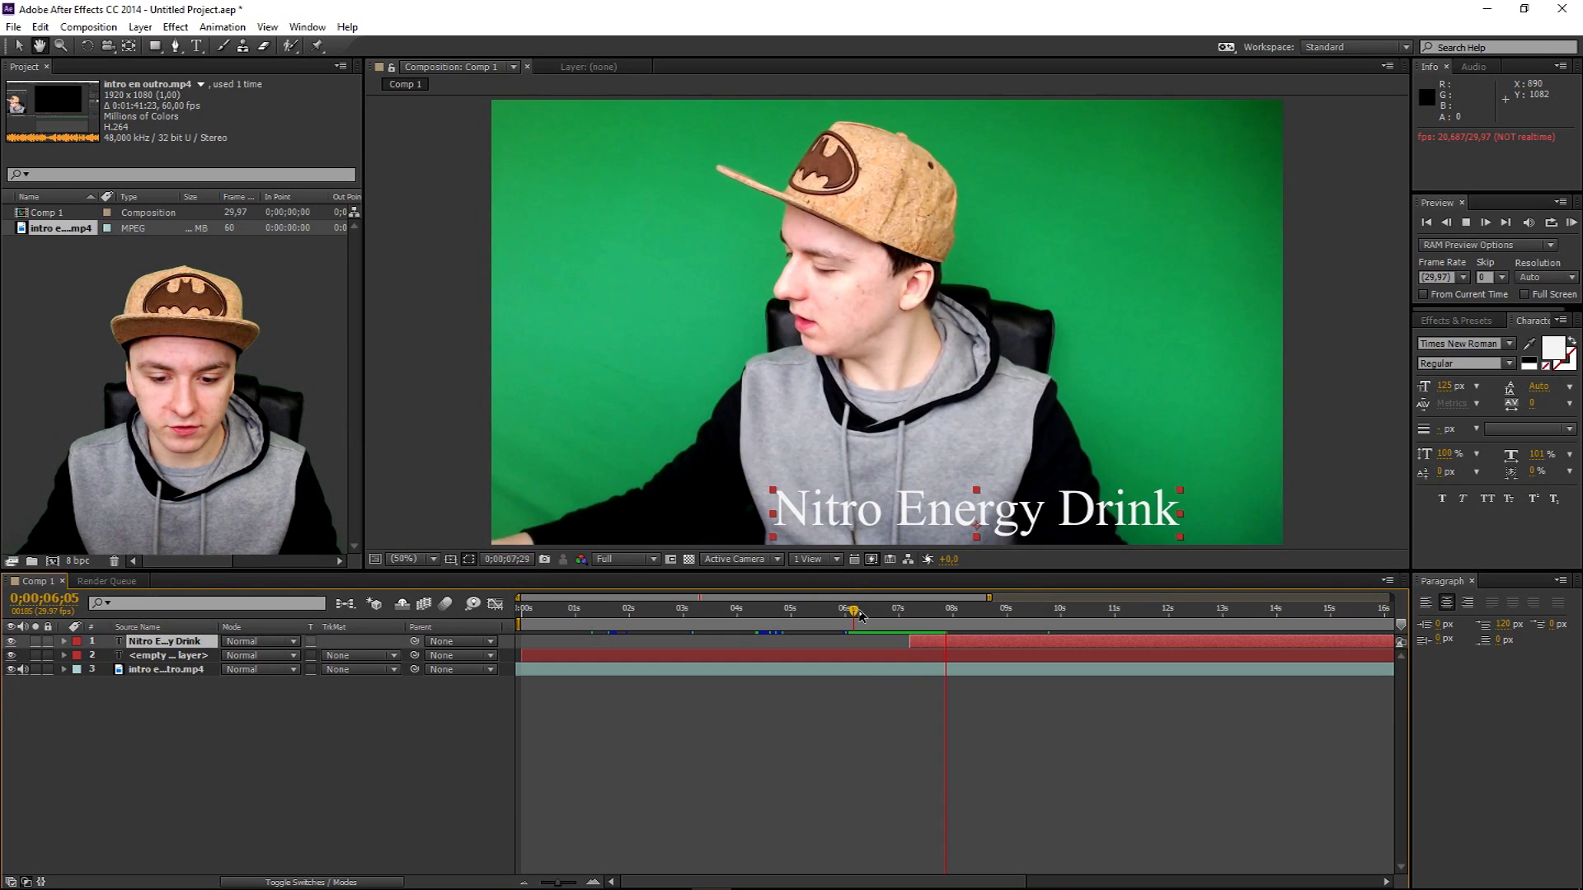
key(ctrl+t)
click(860, 610)
key(space)
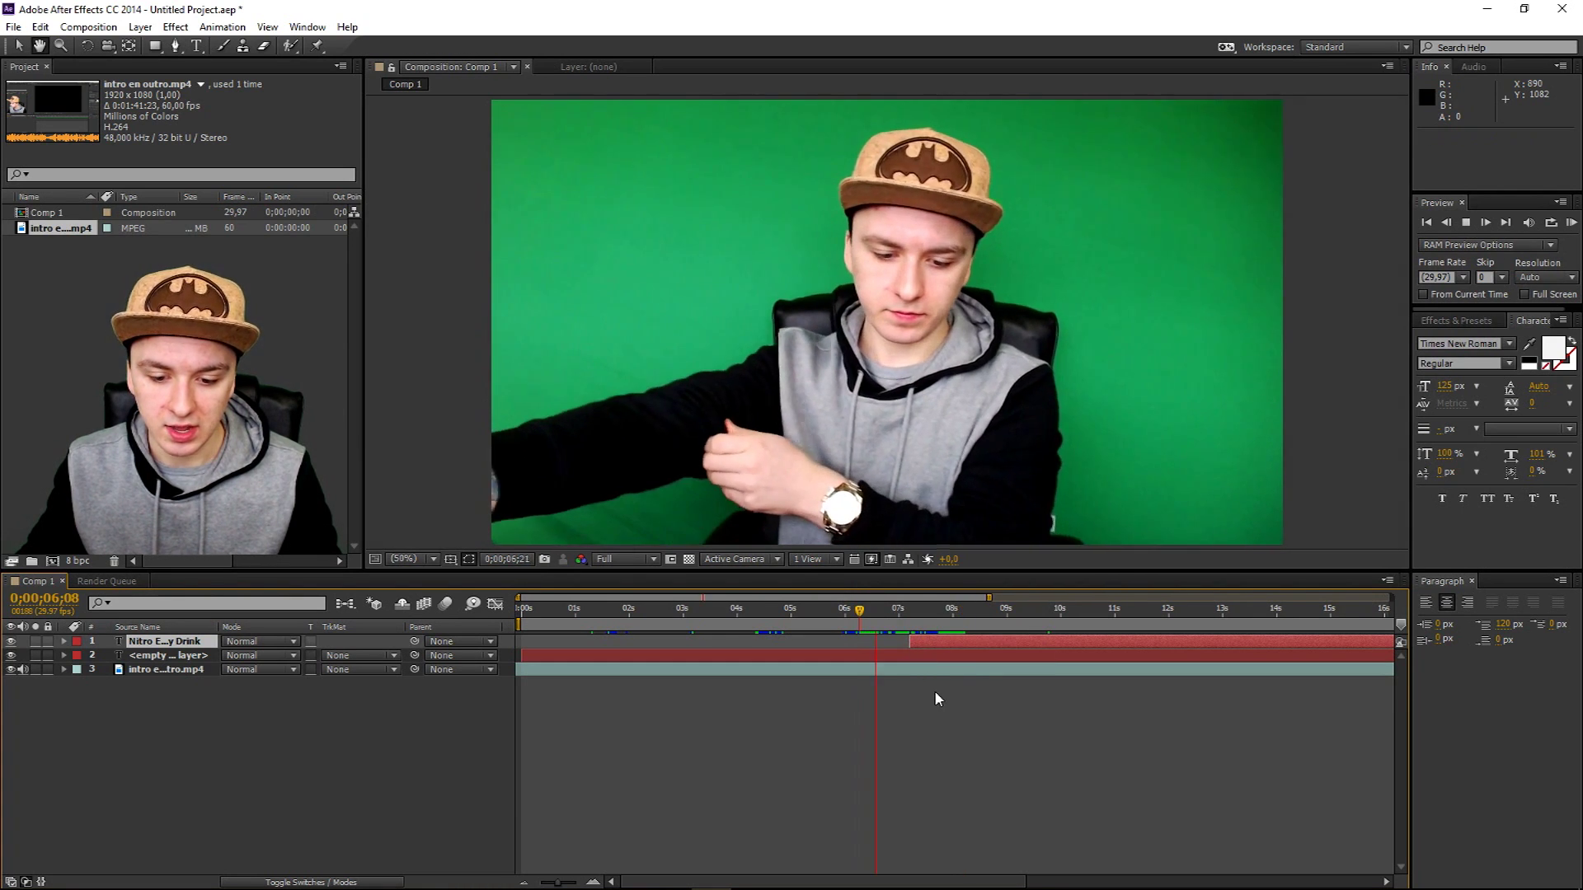
key(space)
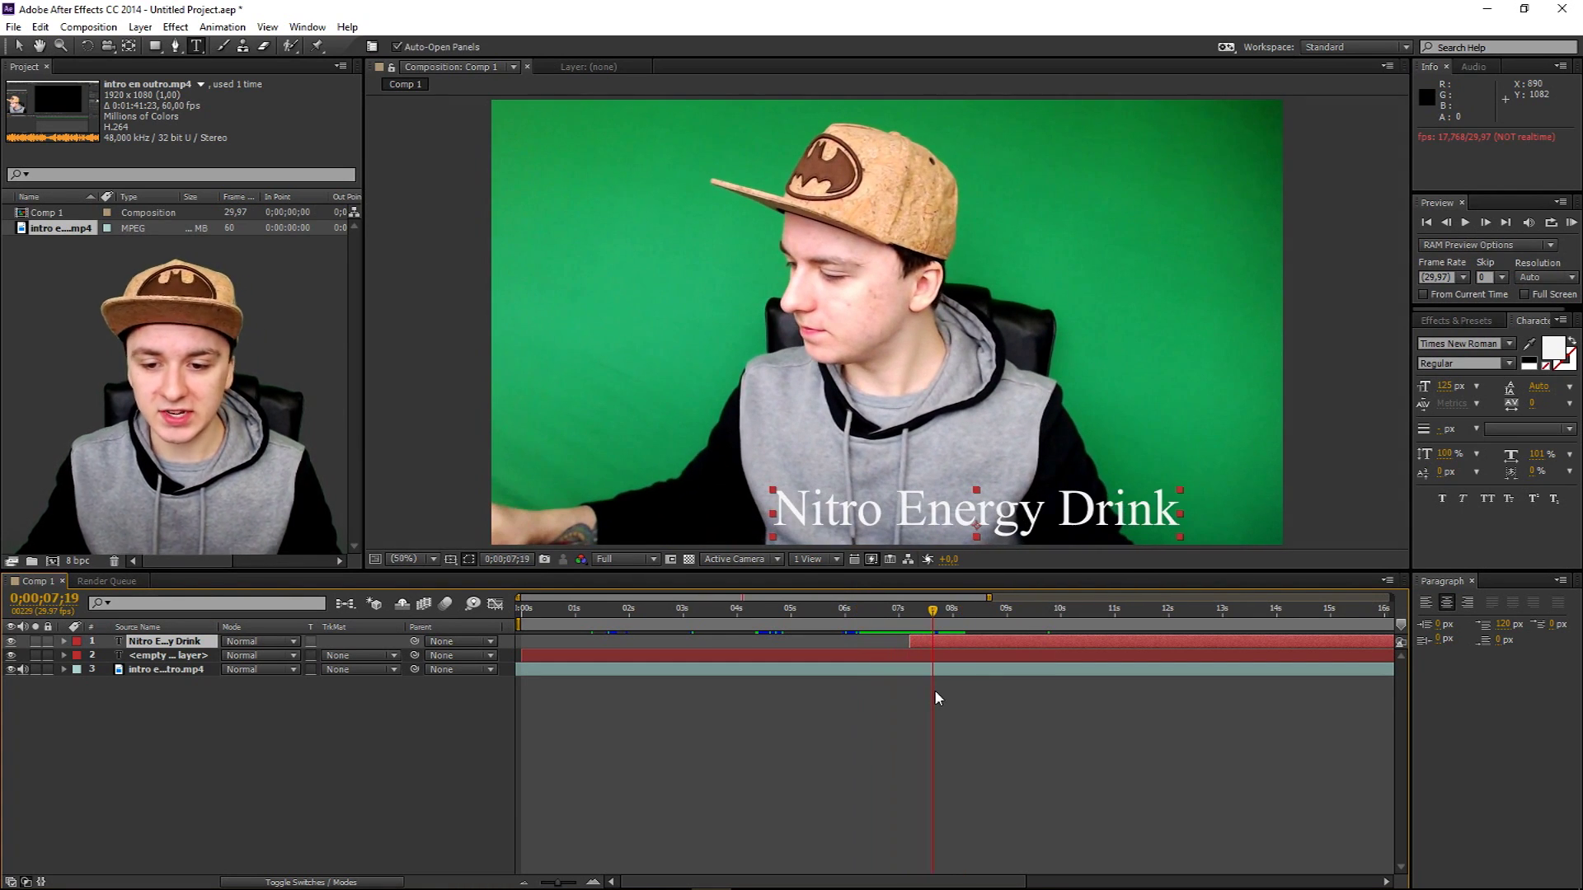